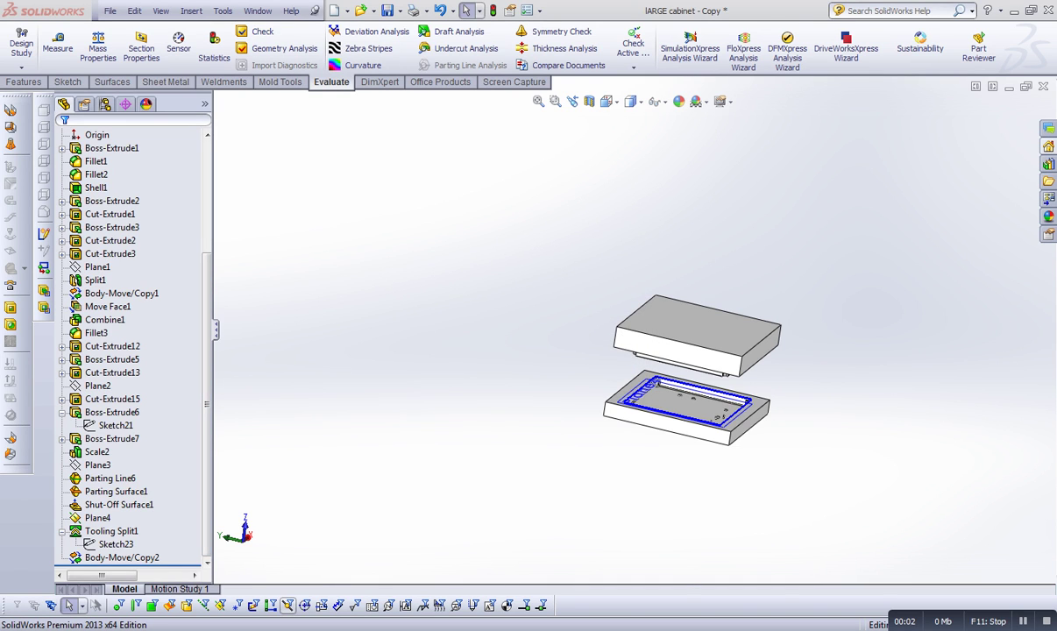
Roll the history back to just after Boss-Extrude1, then step forward two features to stop below Shell1.
{"action": "left_click_drag", "start_coordinate": [127, 544], "coordinate": [127, 155]}
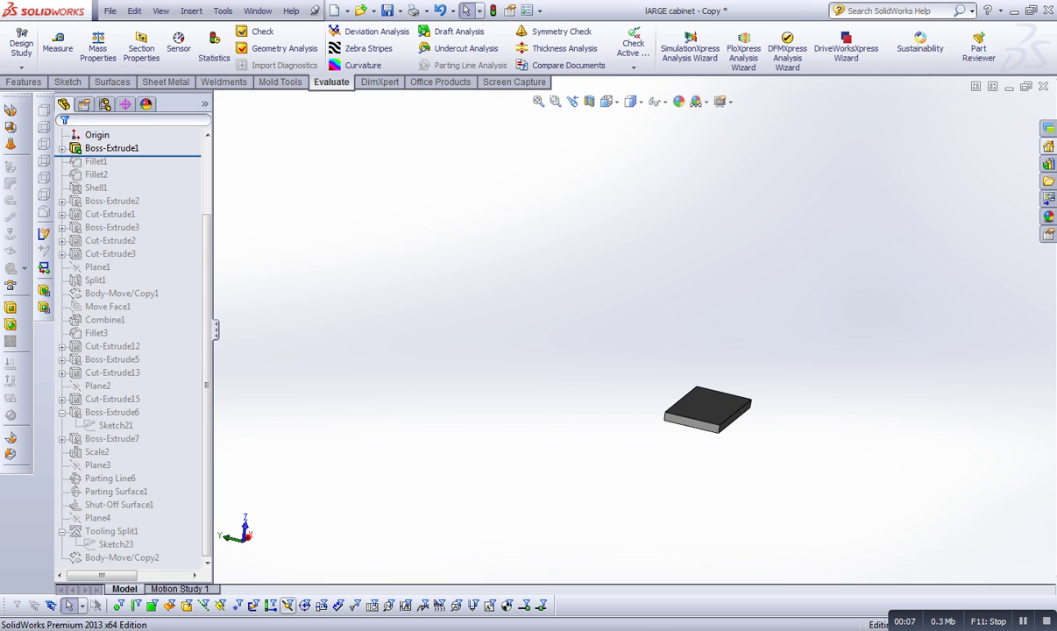
{"action": "mouse_move", "coordinate": [666, 390]}
{"action": "middle_mouse_down"}
{"action": "mouse_move", "coordinate": [680, 402]}
{"action": "mouse_move", "coordinate": [614, 350]}
{"action": "middle_mouse_up"}
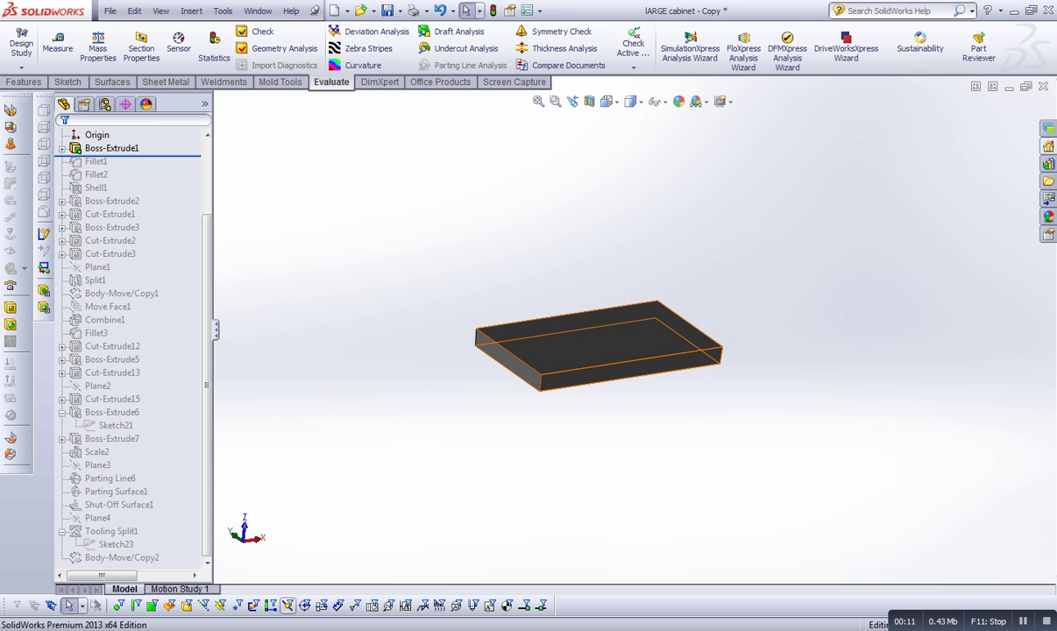
{"action": "key", "text": "Down"}
{"action": "key", "text": "Down"}
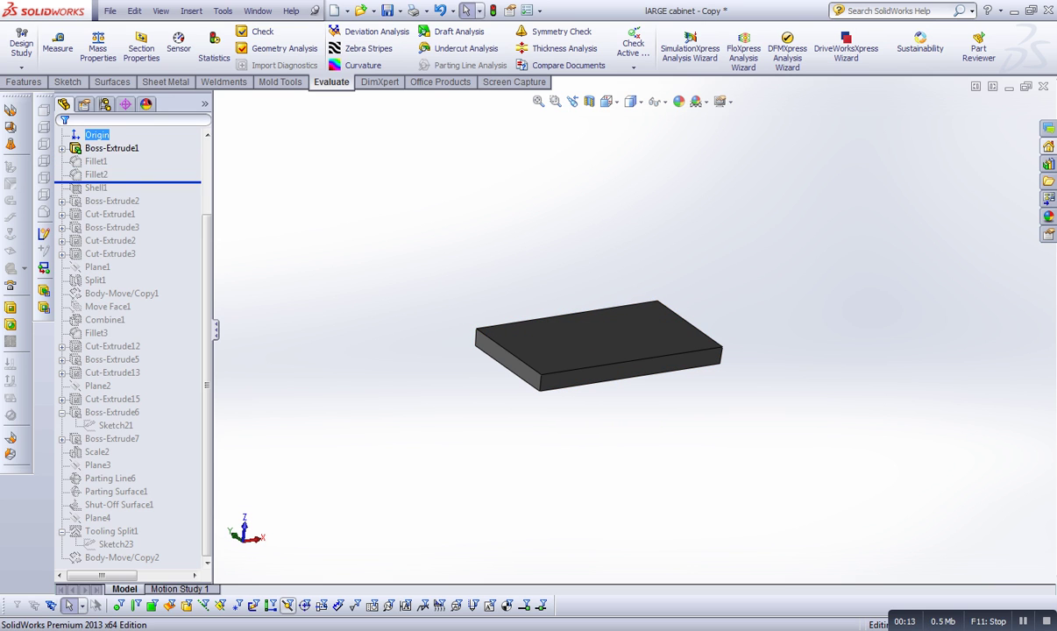
{"action": "key", "text": "Down"}
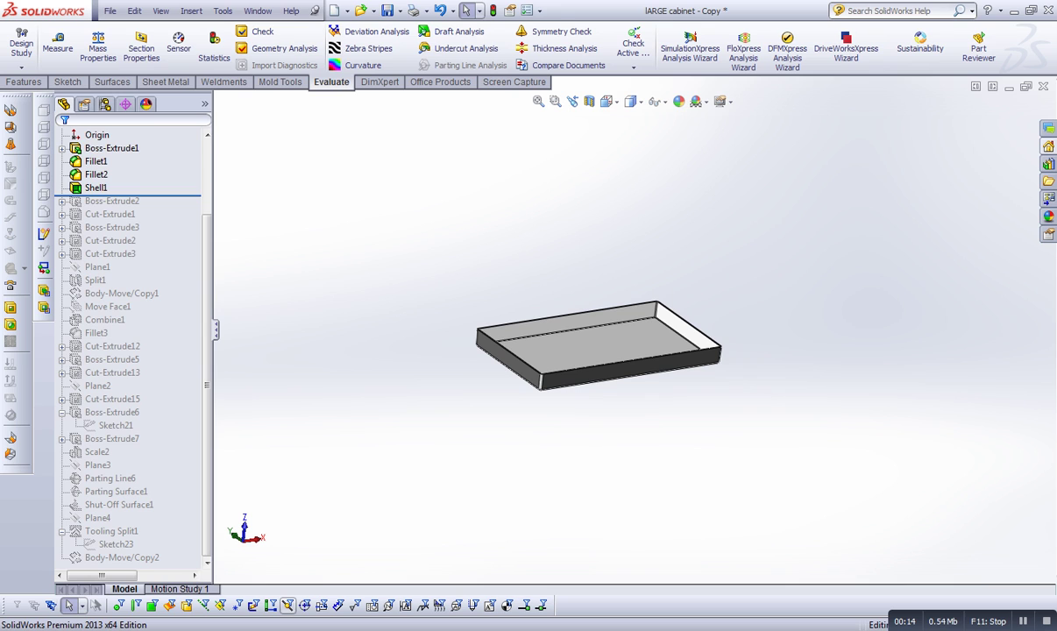
Roll the history forward past Combine1, then on through Fillet3 and Cut-Extrude12.
{"action": "left_click_drag", "start_coordinate": [127, 195], "coordinate": [127, 326]}
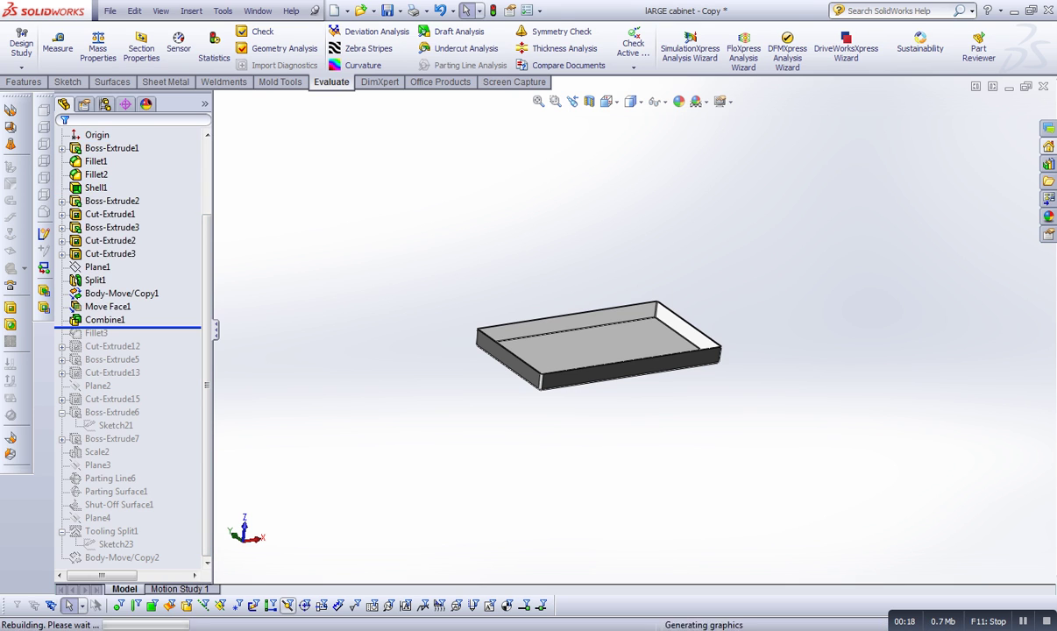
{"action": "key", "text": "Left"}
{"action": "key", "text": "Left"}
{"action": "key", "text": "Left"}
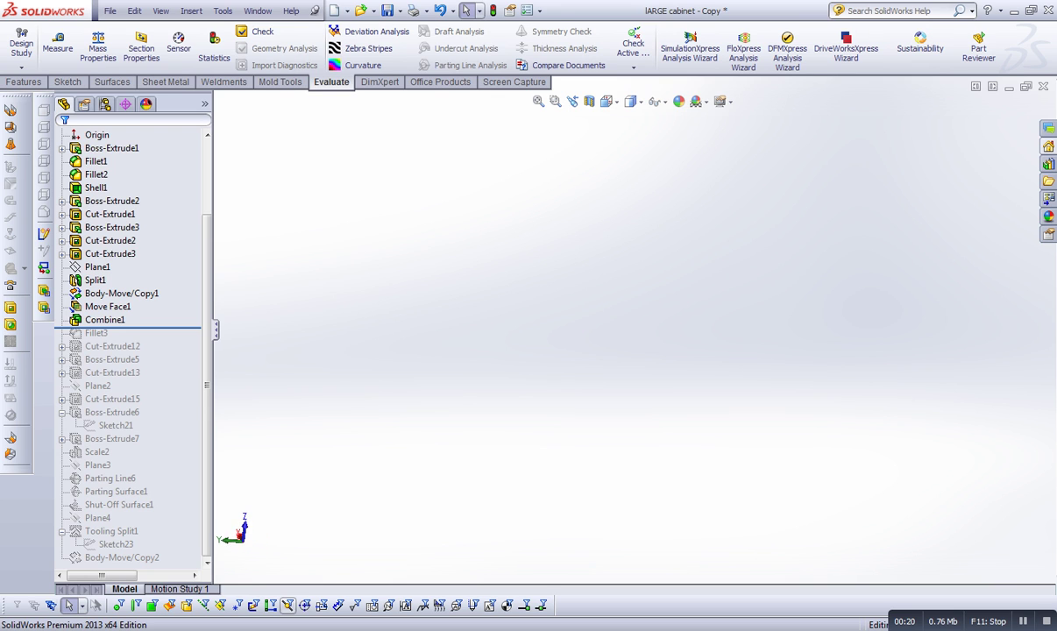
{"action": "scroll", "coordinate": [131, 262], "scroll_direction": "up", "scroll_amount": 2}
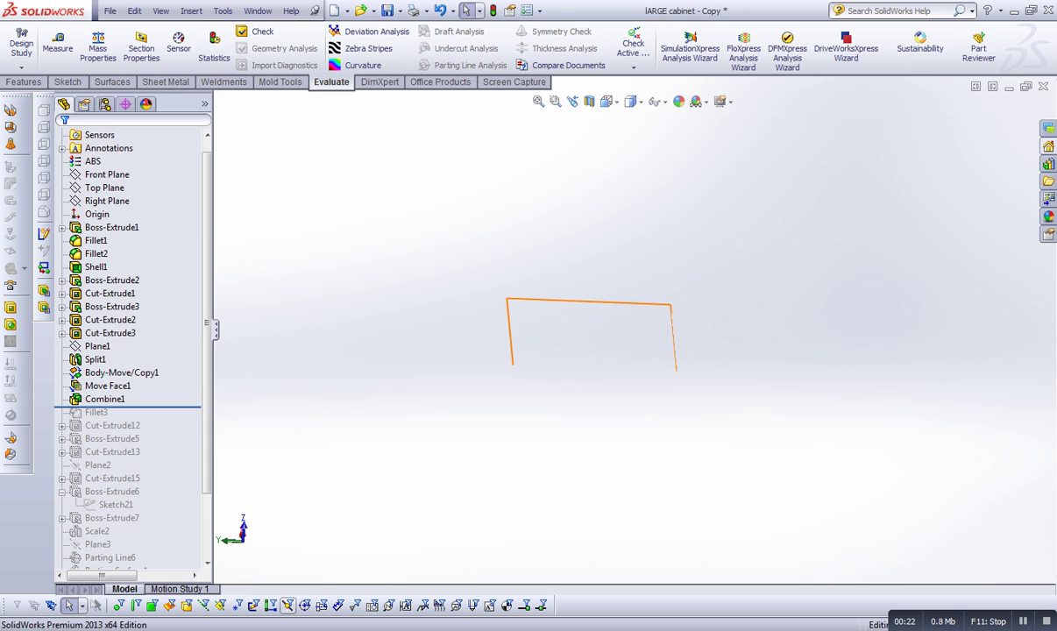
{"action": "left_click", "coordinate": [93, 162]}
{"action": "key", "text": "Escape"}
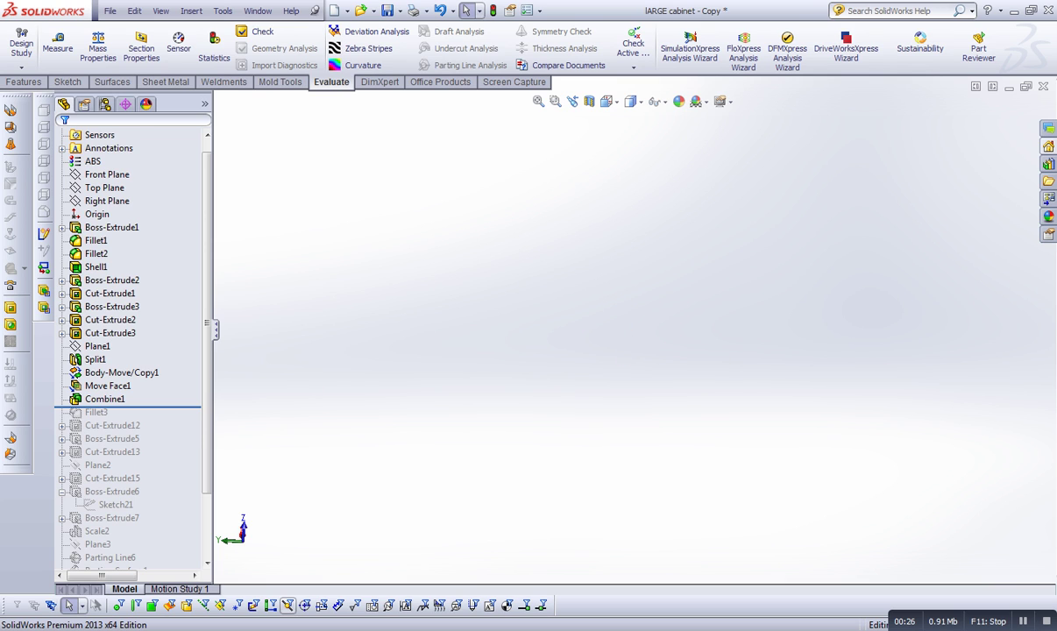
{"action": "key", "text": "Down"}
{"action": "key", "text": "Down"}
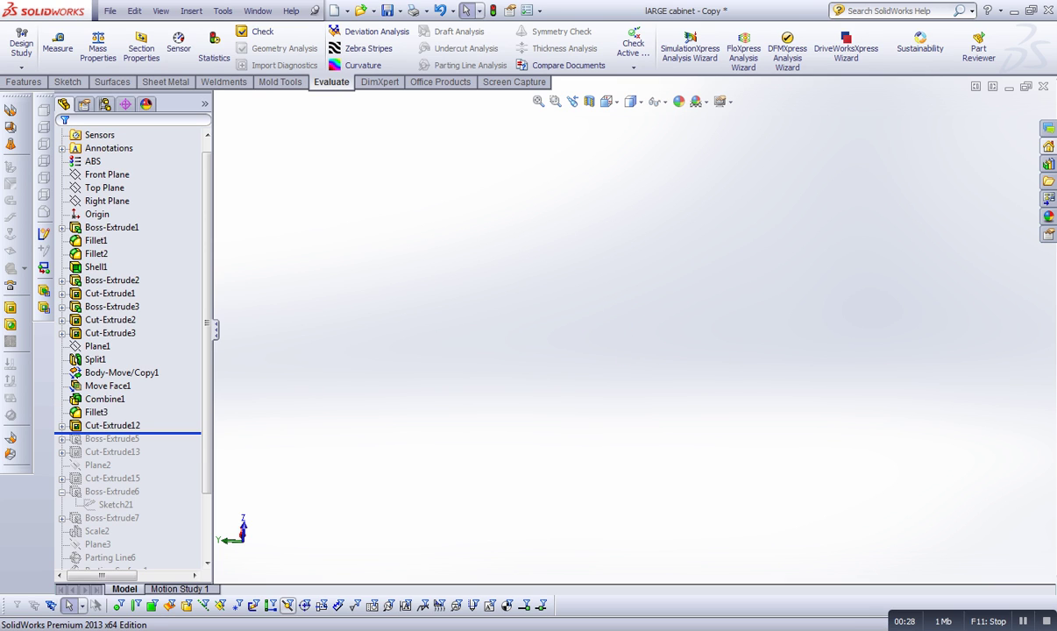
{"action": "key", "text": "Escape"}
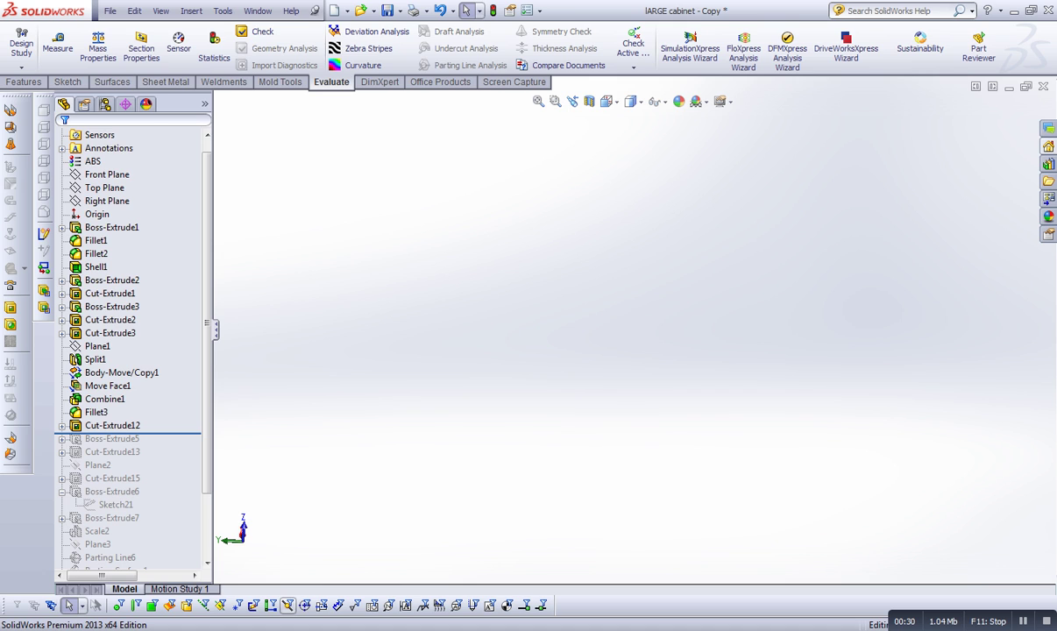
Show the hidden Boss-Extrude1 body to reveal the cabinet plate with its holes.
{"action": "left_click", "coordinate": [111, 227]}
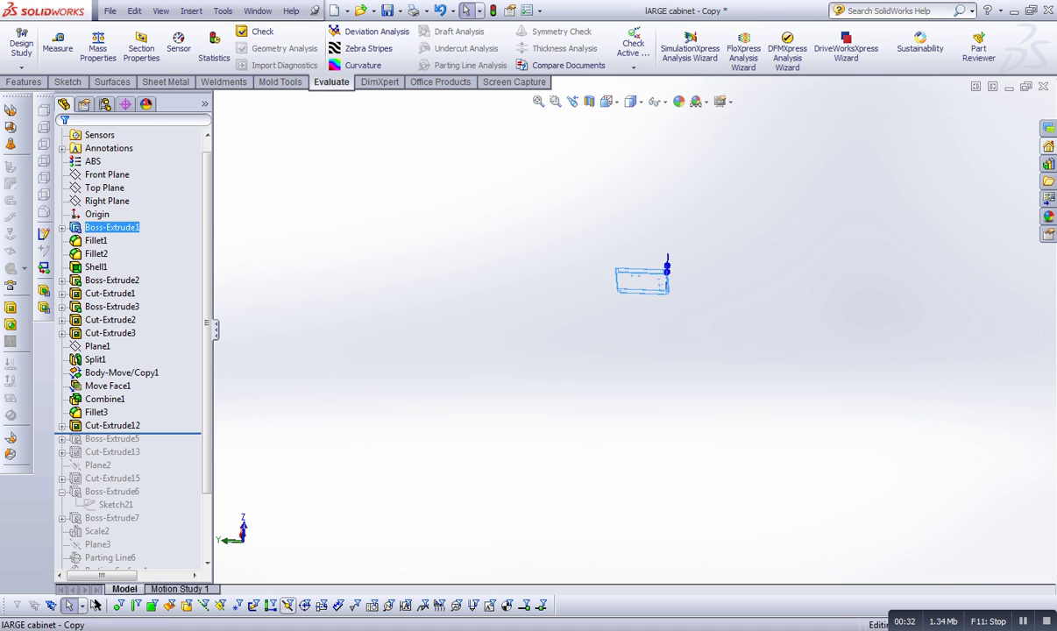
{"action": "key", "text": "Escape"}
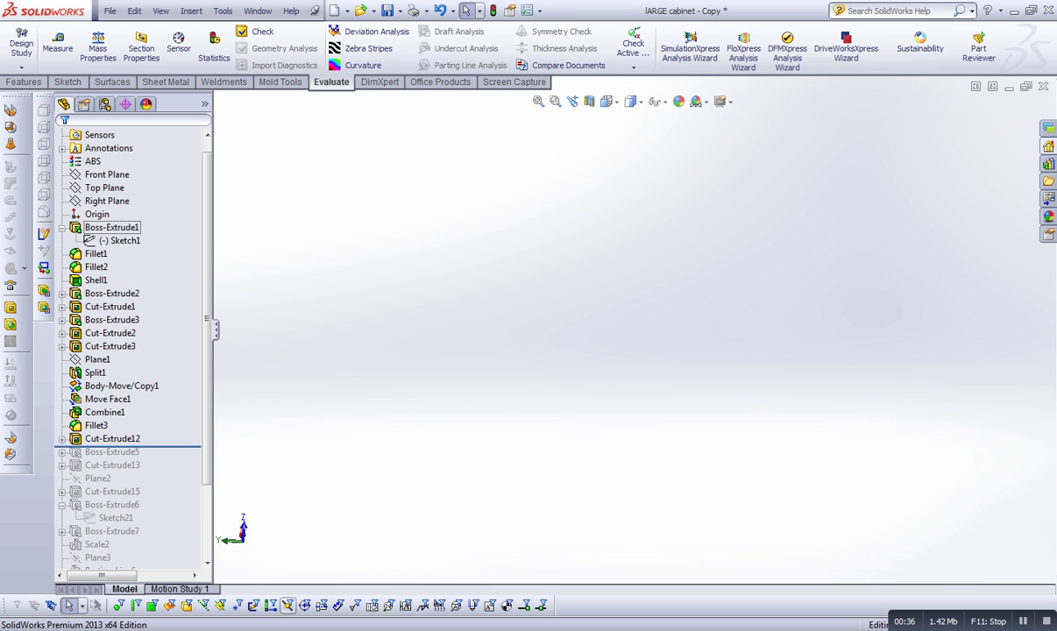
{"action": "left_click", "coordinate": [95, 253]}
{"action": "left_click", "coordinate": [111, 227]}
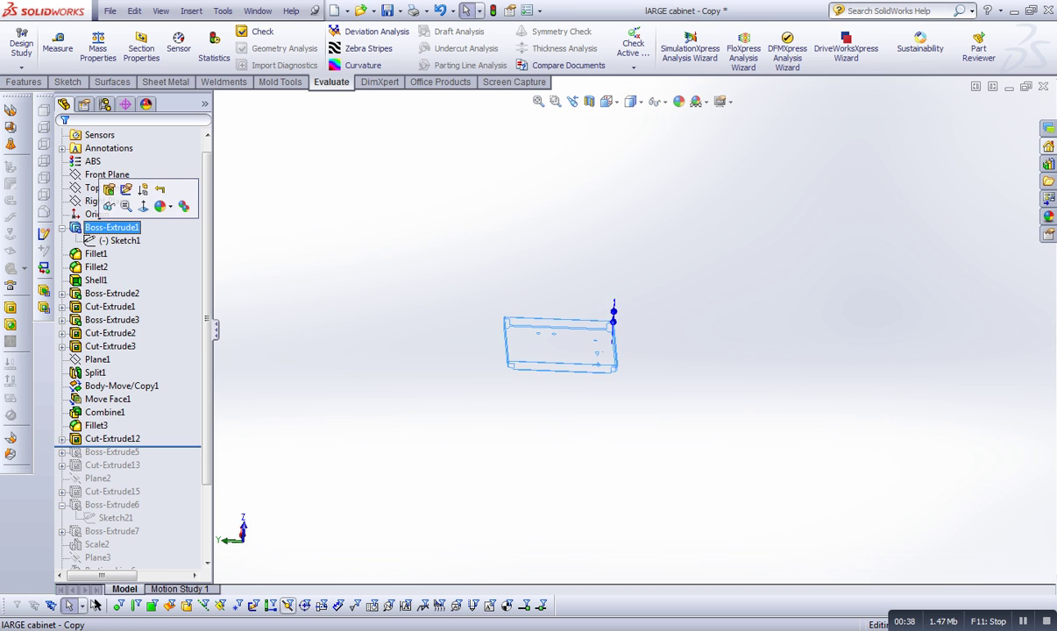
{"action": "left_click", "coordinate": [109, 206]}
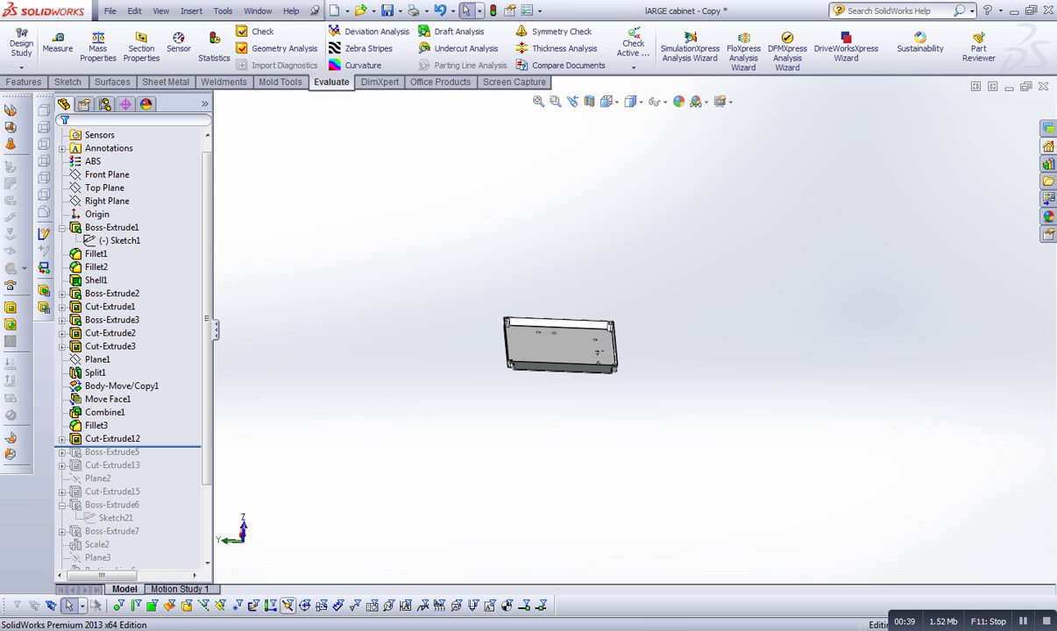
Roll the history forward through Plane2, Boss-Extrude7 and Scale2 to just after Plane3.
{"action": "mouse_move", "coordinate": [560, 346]}
{"action": "middle_mouse_down"}
{"action": "mouse_move", "coordinate": [657, 289]}
{"action": "mouse_move", "coordinate": [679, 311]}
{"action": "mouse_move", "coordinate": [658, 297]}
{"action": "middle_mouse_up"}
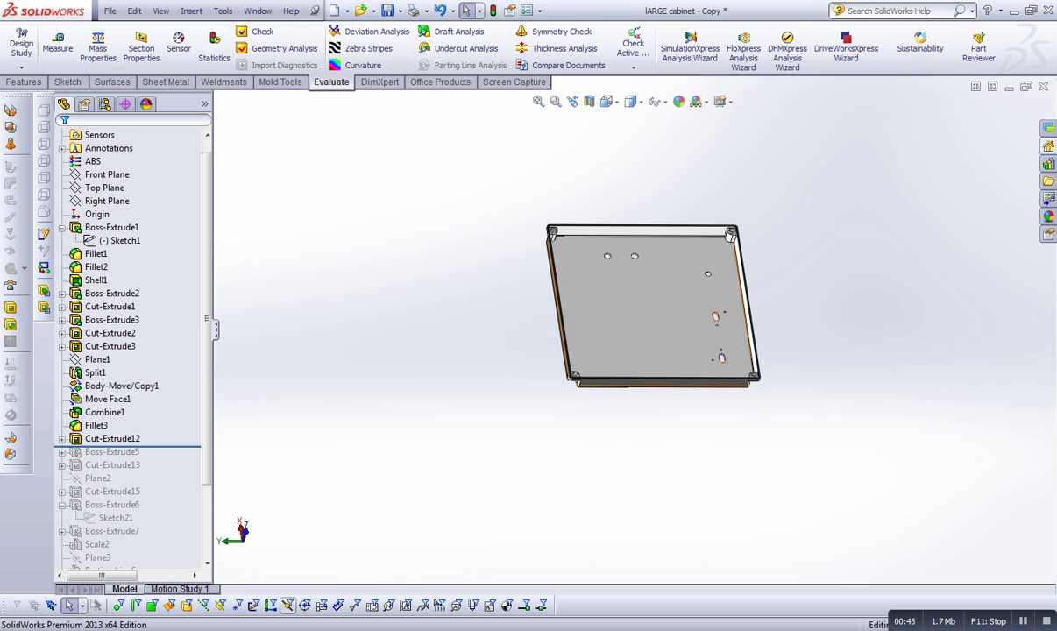
{"action": "middle_click_drag", "start_coordinate": [715, 317], "coordinate": [670, 315]}
{"action": "key", "text": "Down"}
{"action": "key", "text": "Down"}
{"action": "key", "text": "Down"}
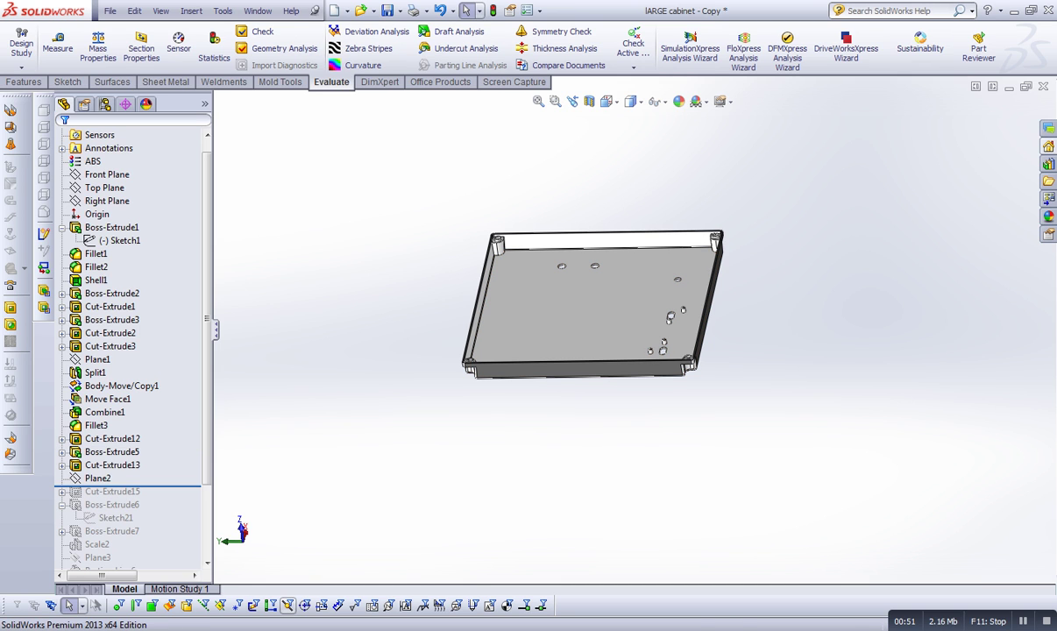
{"action": "mouse_move", "coordinate": [605, 302]}
{"action": "middle_mouse_down"}
{"action": "mouse_move", "coordinate": [626, 281]}
{"action": "mouse_move", "coordinate": [643, 307]}
{"action": "middle_mouse_up"}
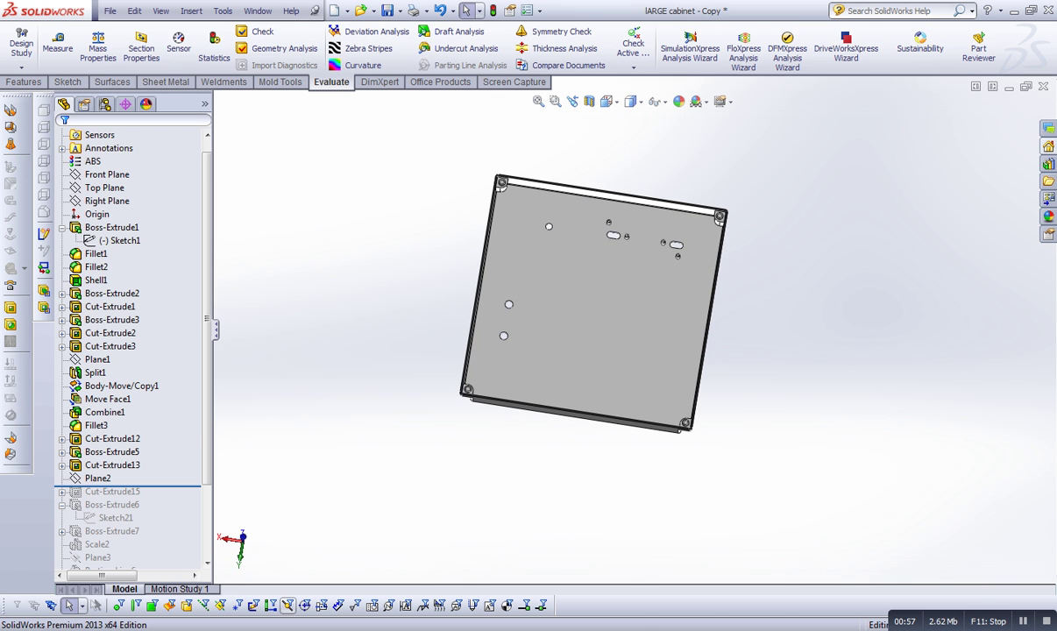
{"action": "left_click_drag", "start_coordinate": [127, 485], "coordinate": [127, 565]}
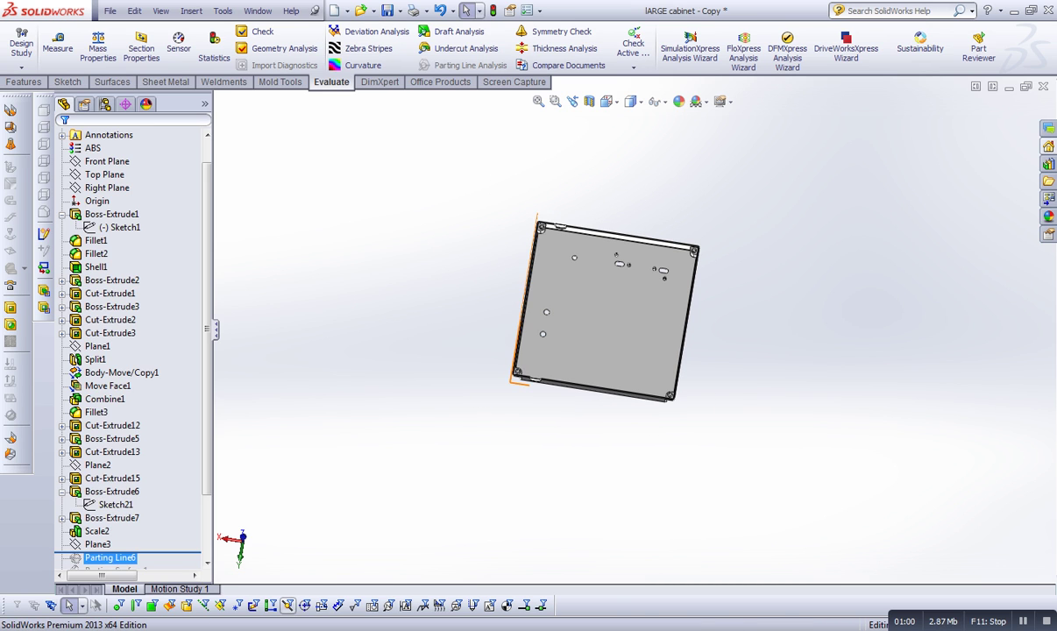
Review Scale2's uniform 1.006 scale about the centroid, then roll forward to include Parting Line6.
{"action": "left_click", "coordinate": [97, 531]}
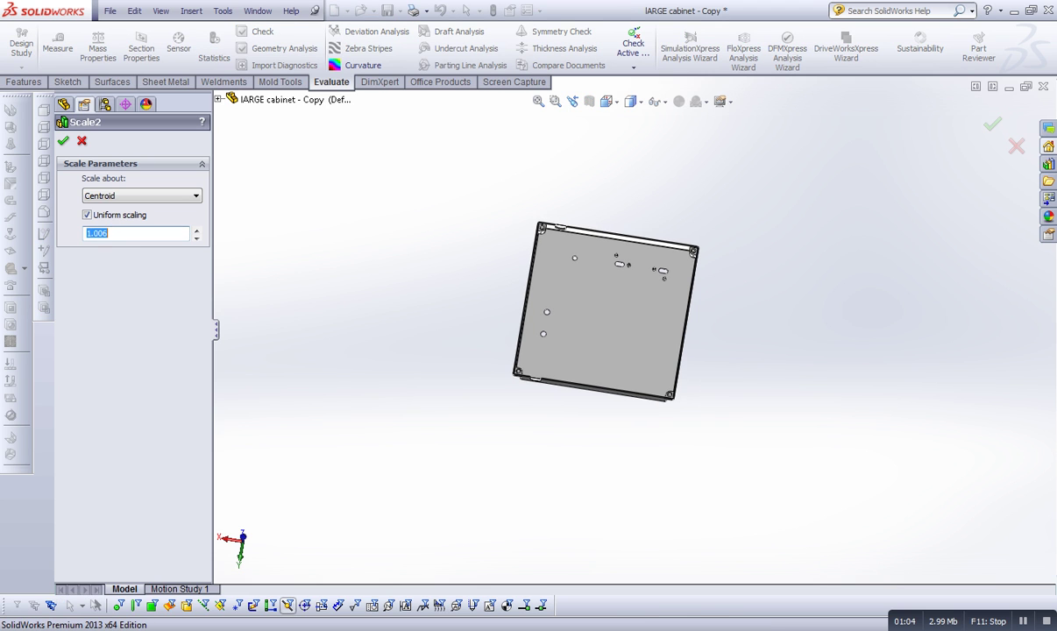
{"action": "middle_click_drag", "start_coordinate": [604, 306], "coordinate": [614, 368]}
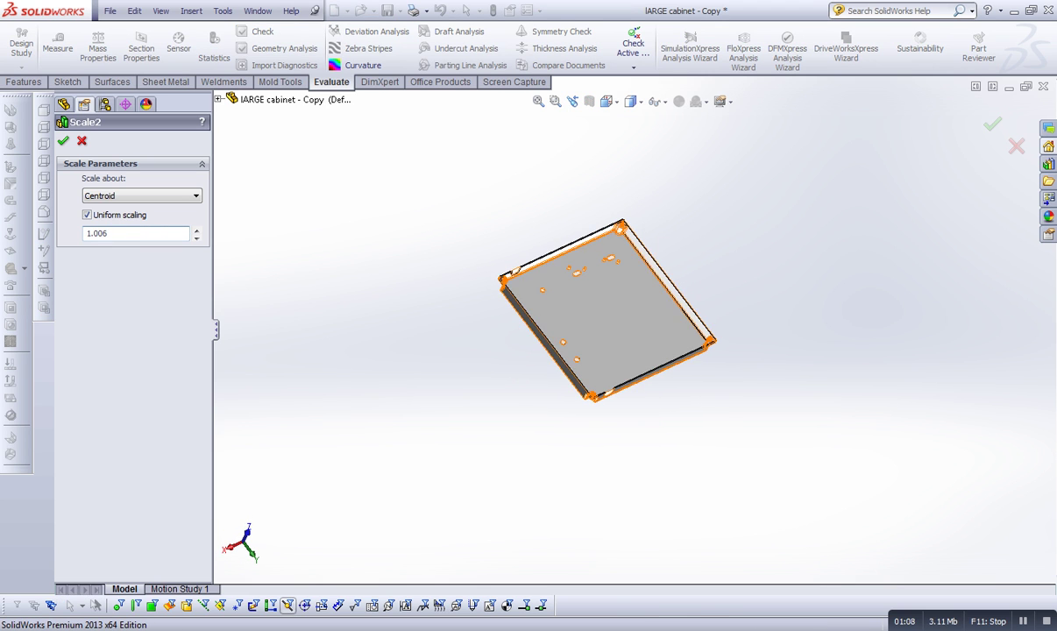
{"action": "key", "text": "Return"}
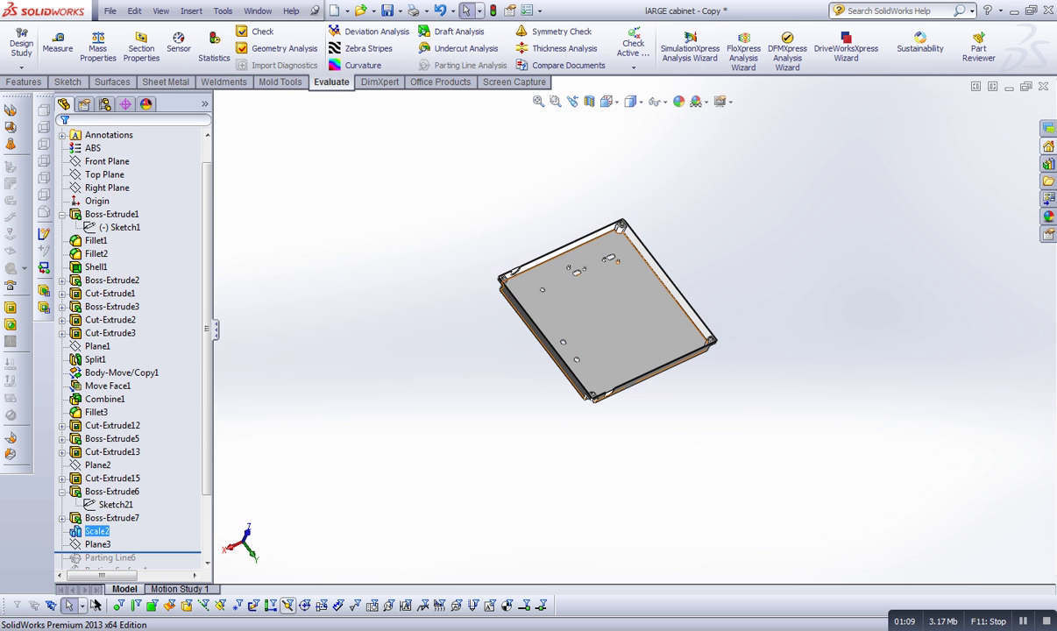
{"action": "scroll", "coordinate": [131, 351], "scroll_direction": "down", "scroll_amount": 2}
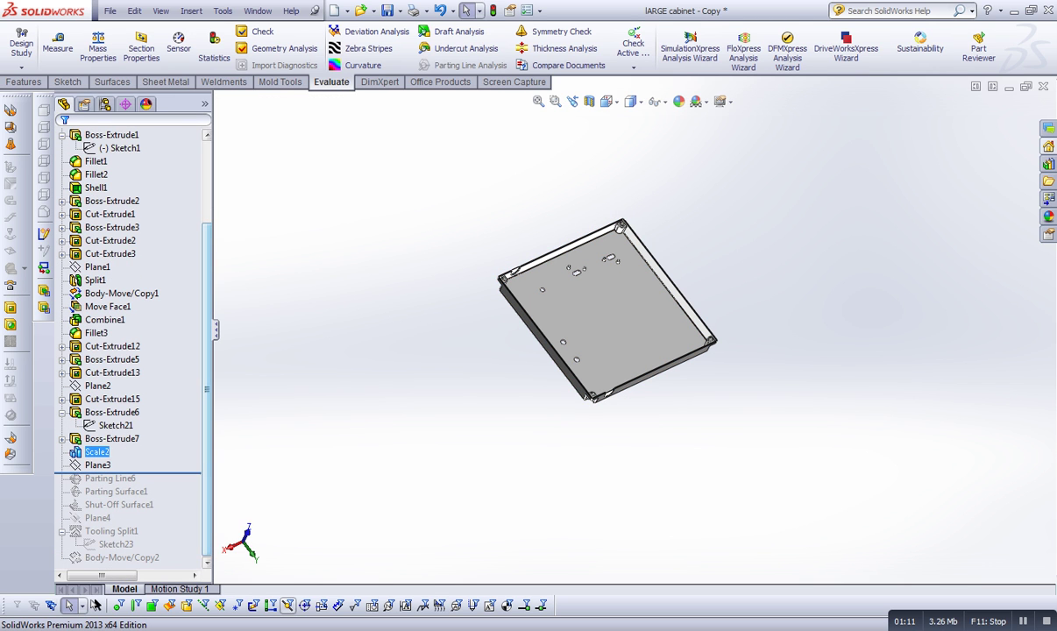
{"action": "key", "text": "Down"}
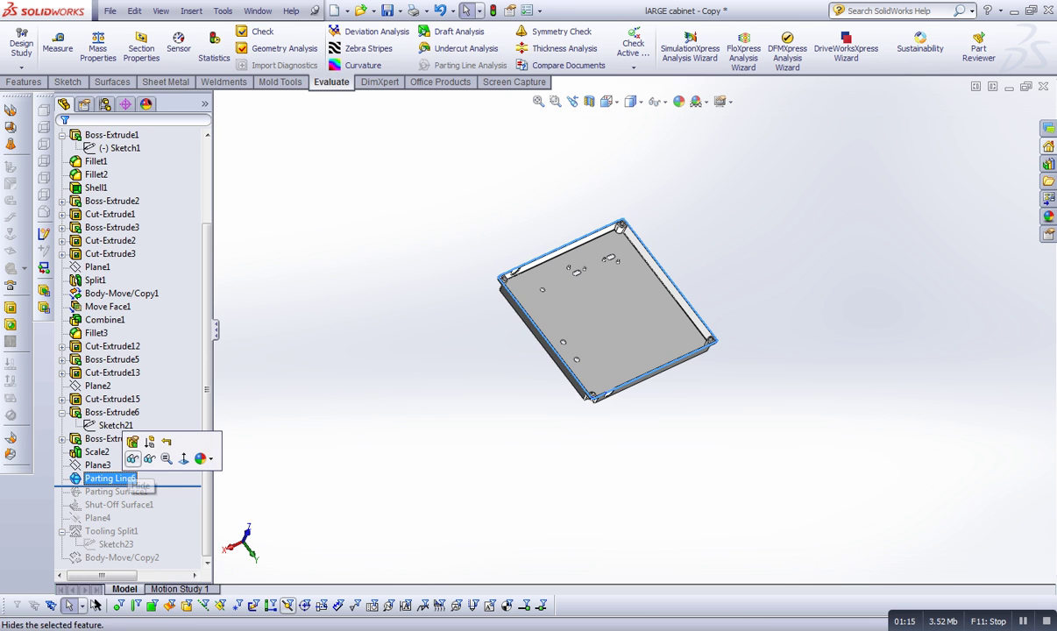
{"action": "left_click", "coordinate": [158, 454]}
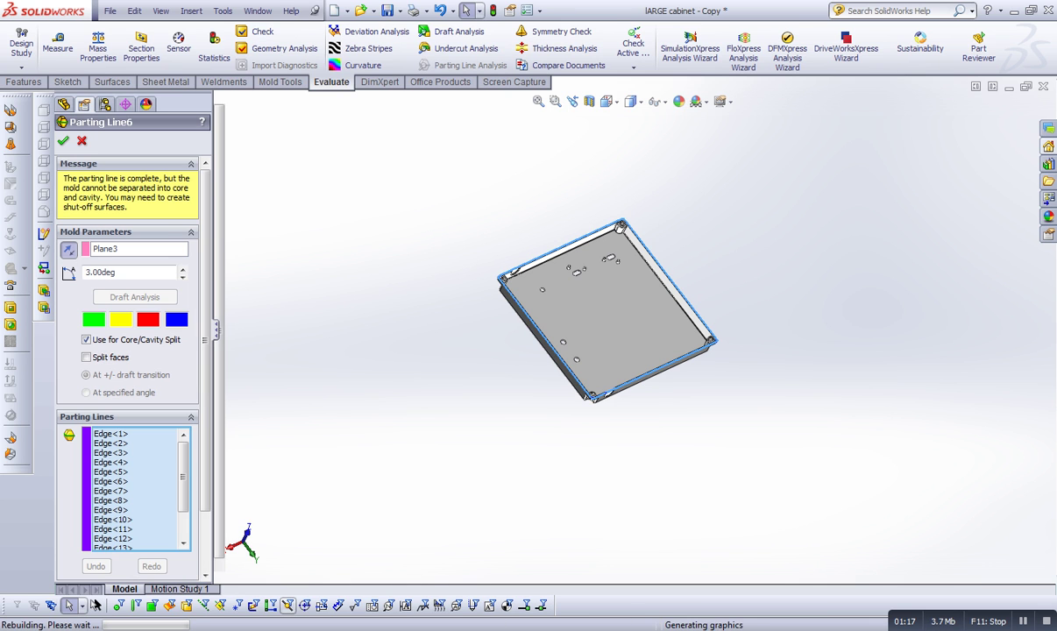
{"action": "scroll", "coordinate": [631, 263], "scroll_direction": "down", "scroll_amount": 3}
{"action": "scroll", "coordinate": [801, 237], "scroll_direction": "down", "scroll_amount": 2}
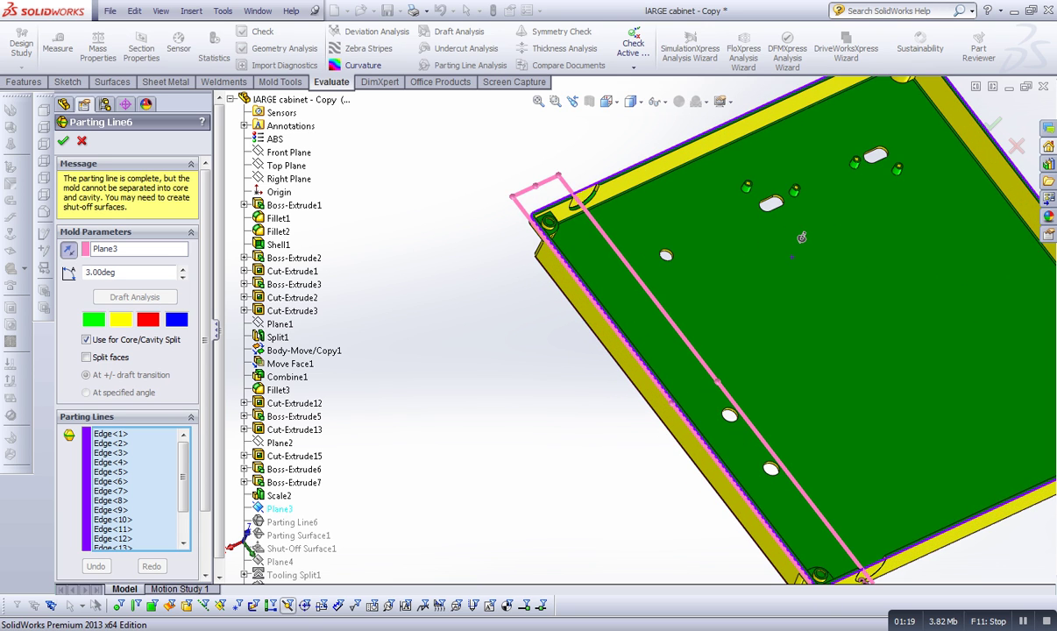
{"action": "key", "text": "Tab"}
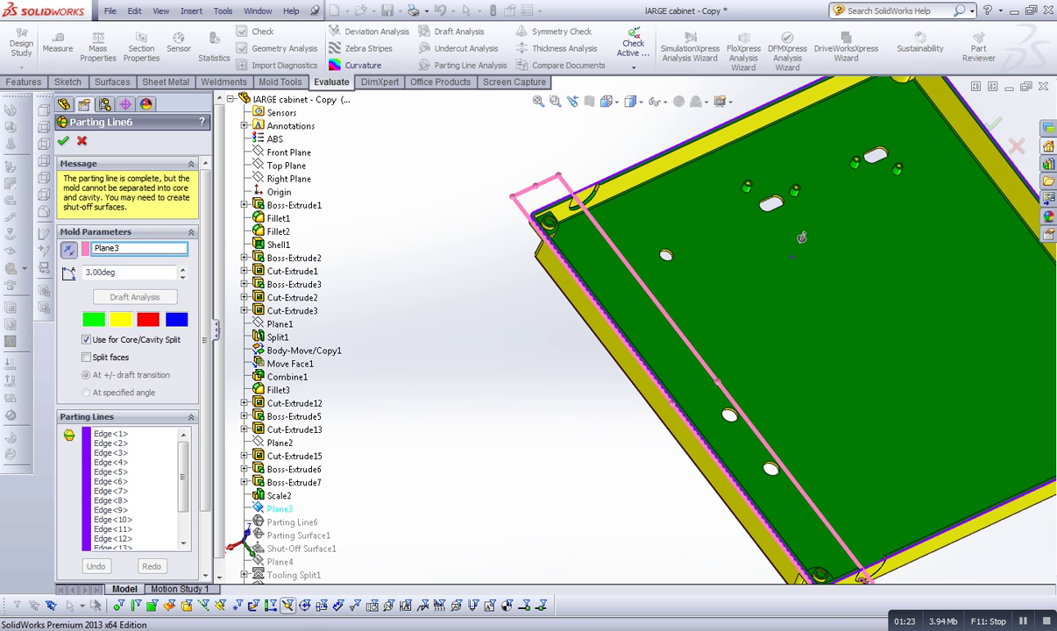
{"action": "key", "text": "Tab"}
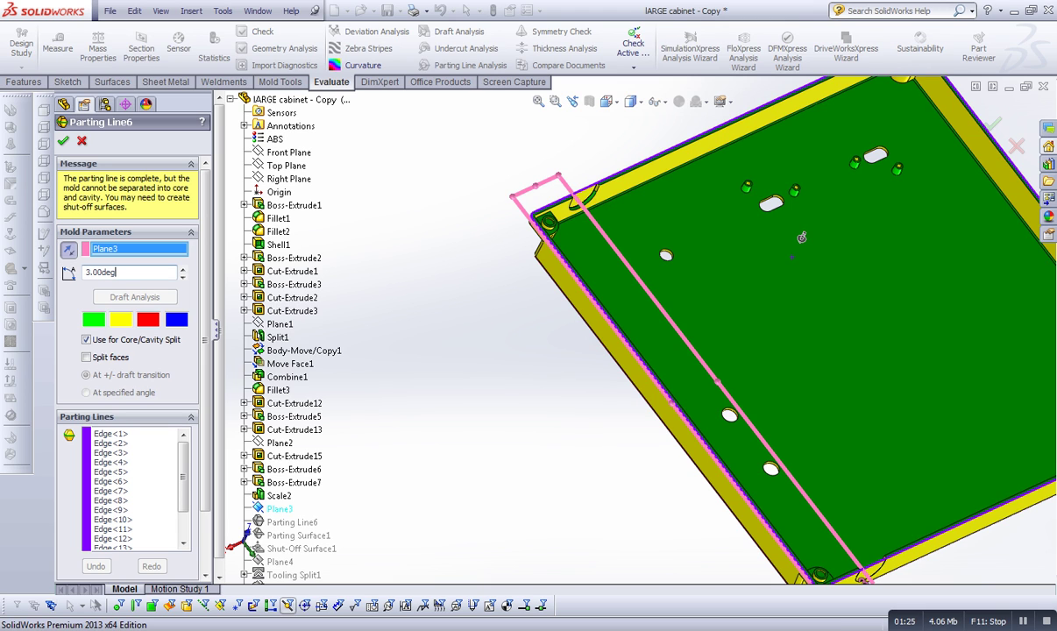
{"action": "key", "text": "ctrl+a"}
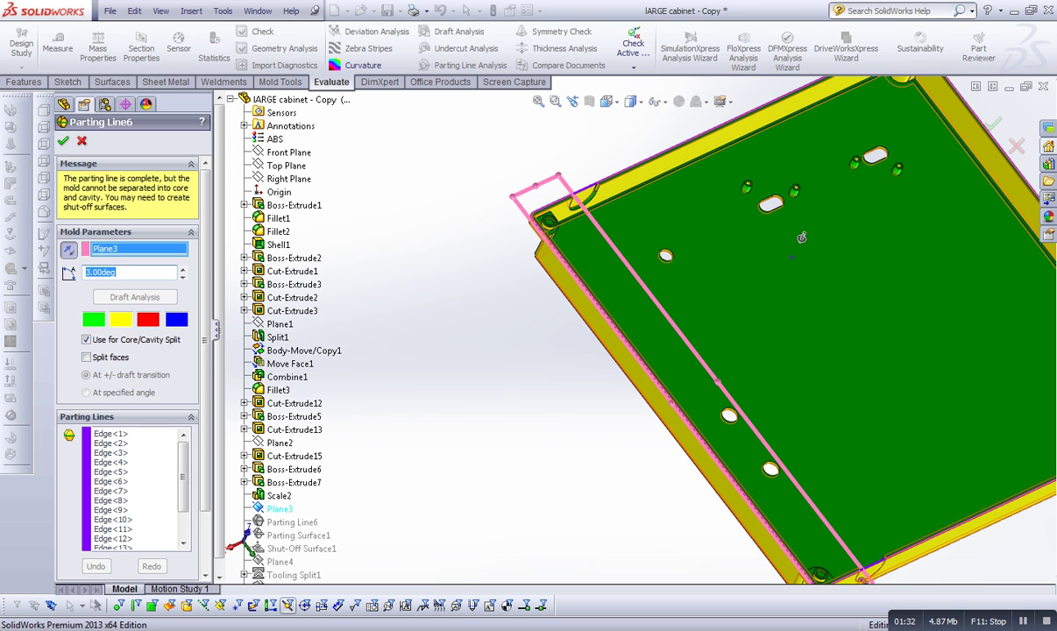
{"action": "left_click", "coordinate": [63, 140]}
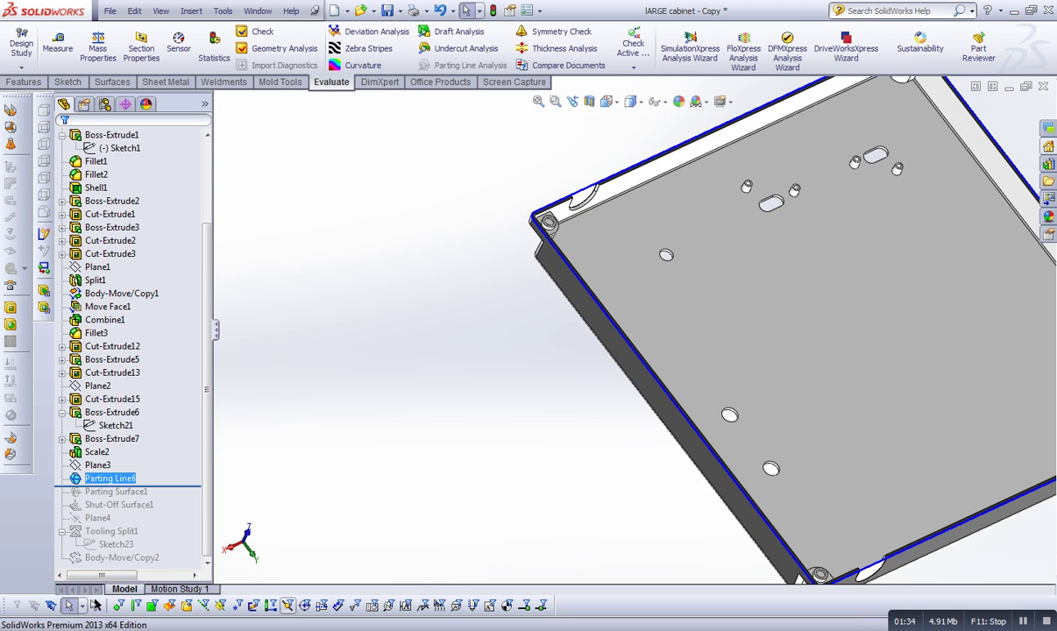
{"action": "key", "text": "f"}
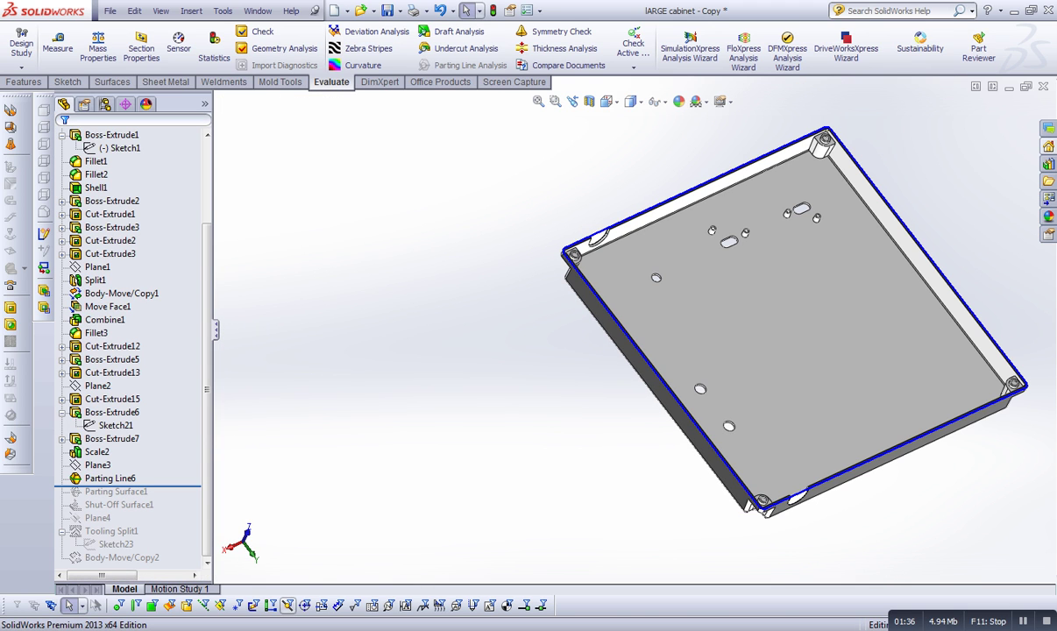
Roll forward to Parting Surface1, check its 212 mm width from above, and confirm it.
{"action": "left_click_drag", "start_coordinate": [127, 485], "coordinate": [127, 498]}
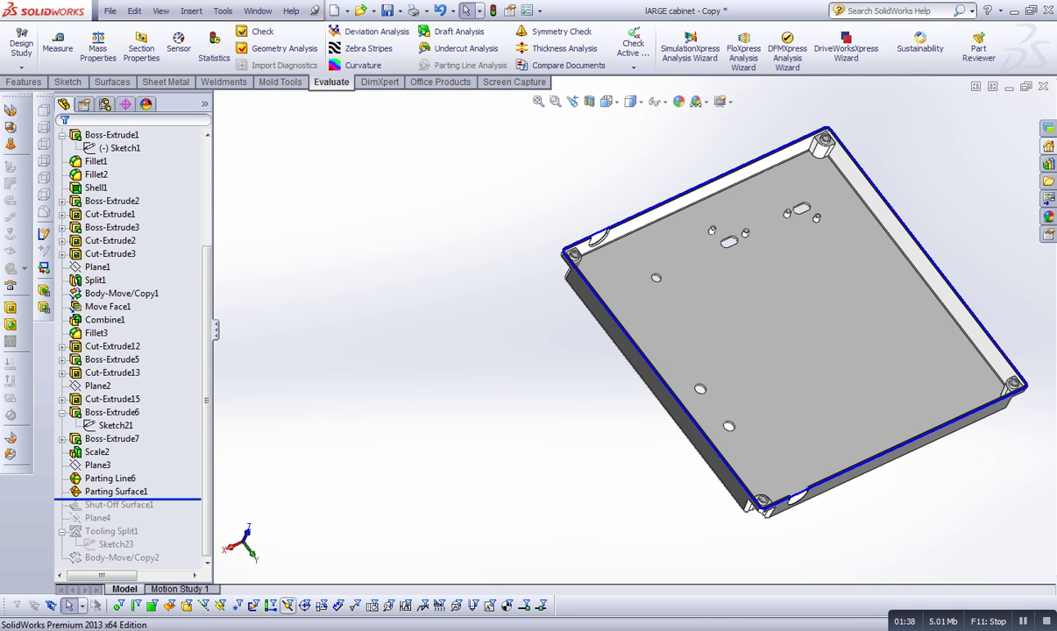
{"action": "left_click", "coordinate": [116, 491]}
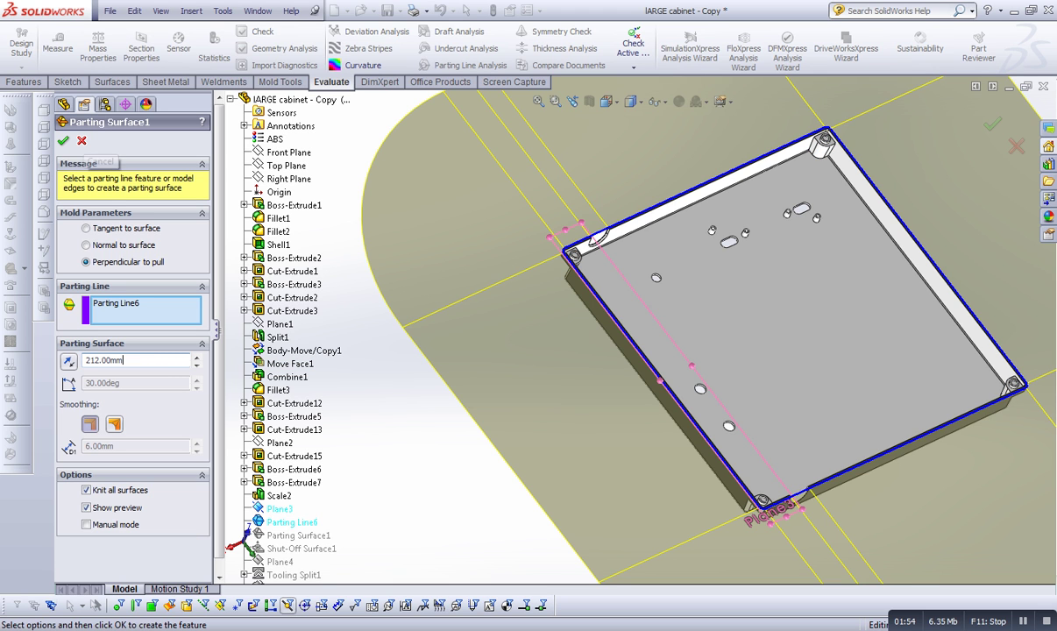
{"action": "key", "text": "ctrl+7"}
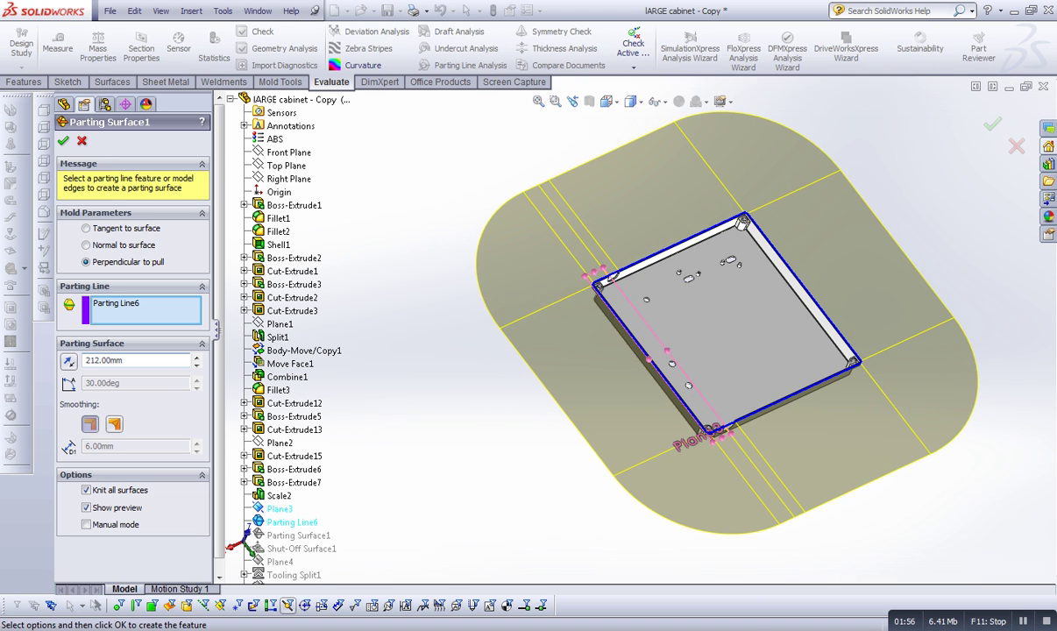
{"action": "key", "text": "ctrl+5"}
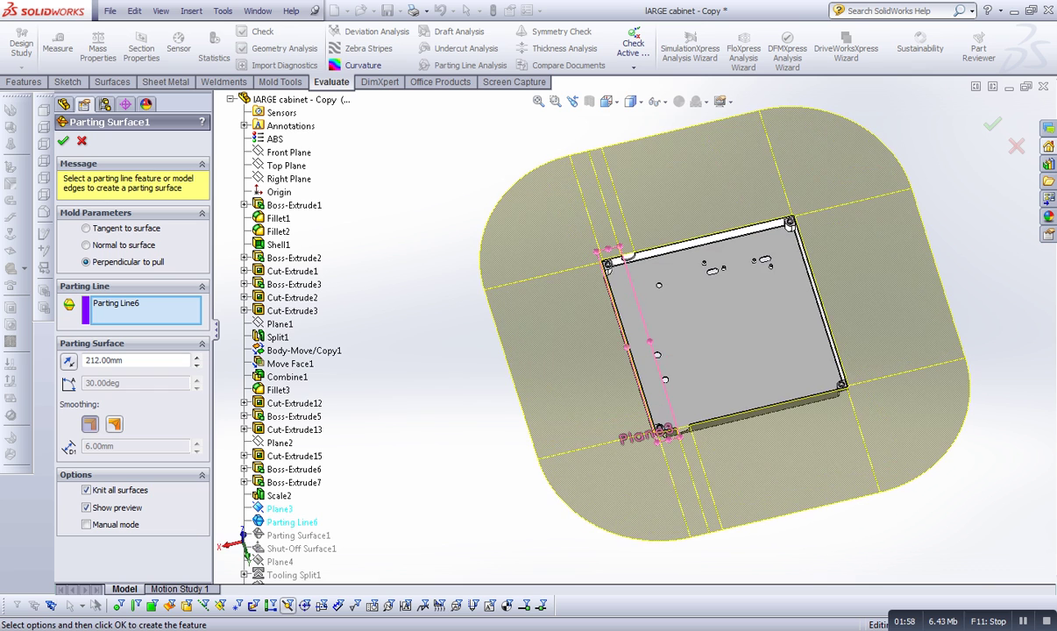
{"action": "left_click", "coordinate": [63, 140]}
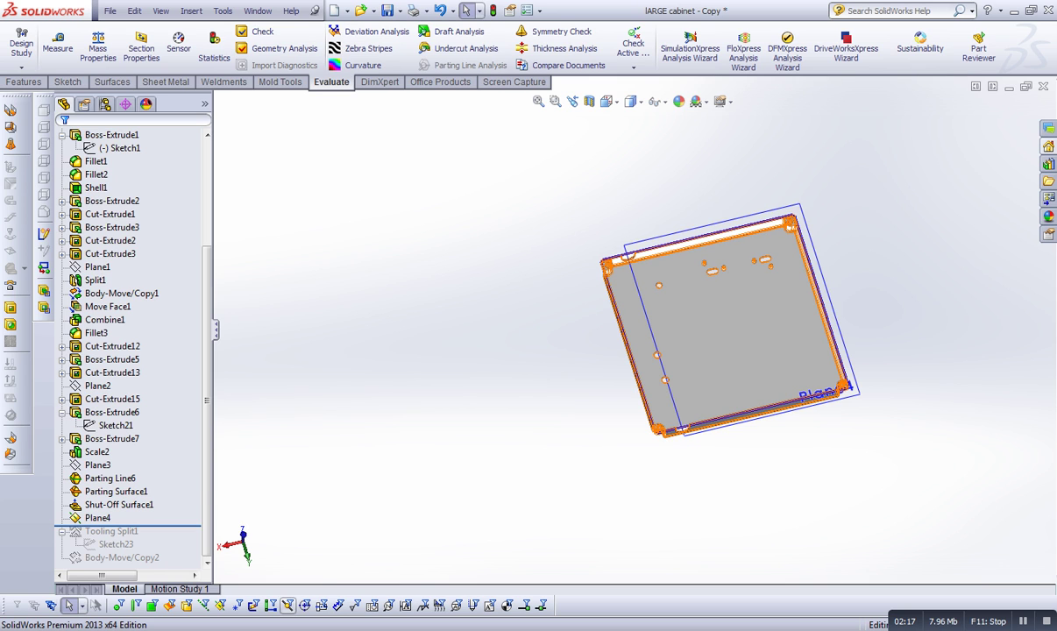
{"action": "left_click", "coordinate": [118, 505]}
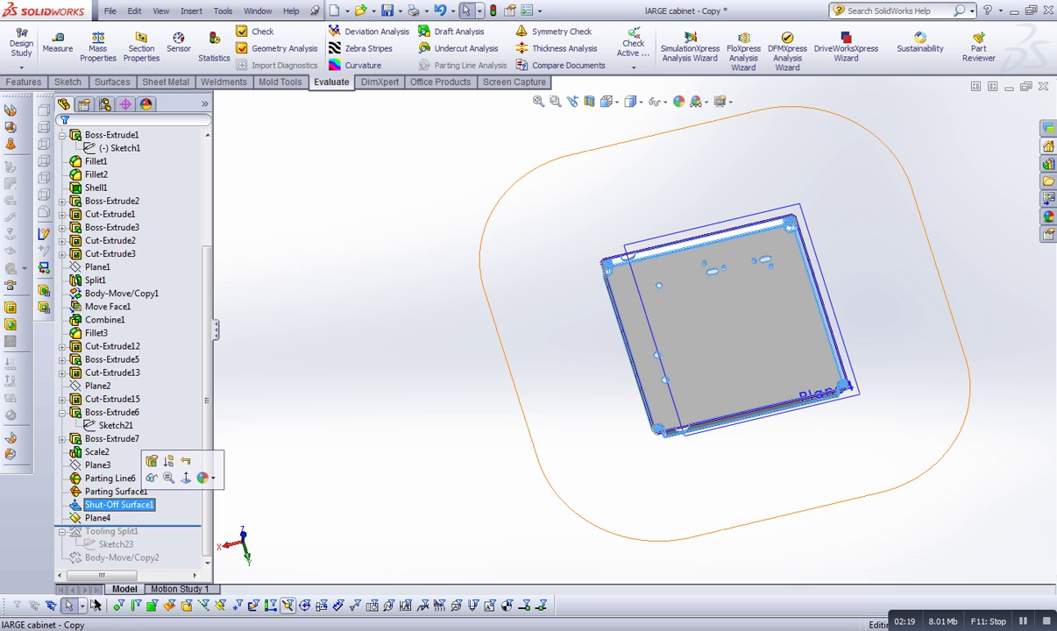
{"action": "left_click", "coordinate": [151, 461]}
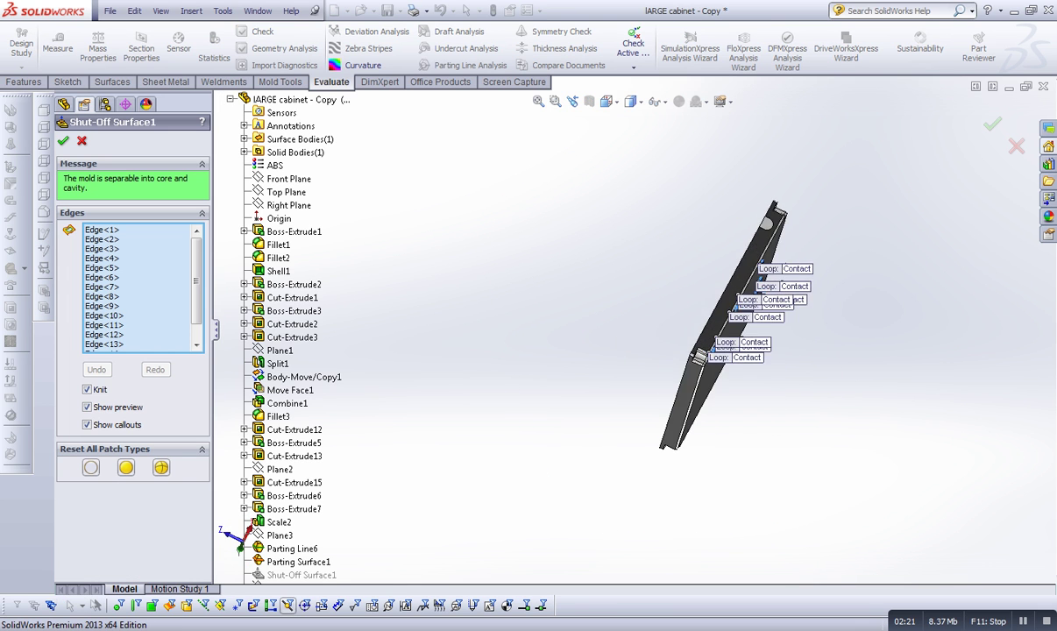
{"action": "scroll", "coordinate": [718, 267], "scroll_direction": "up", "scroll_amount": 3}
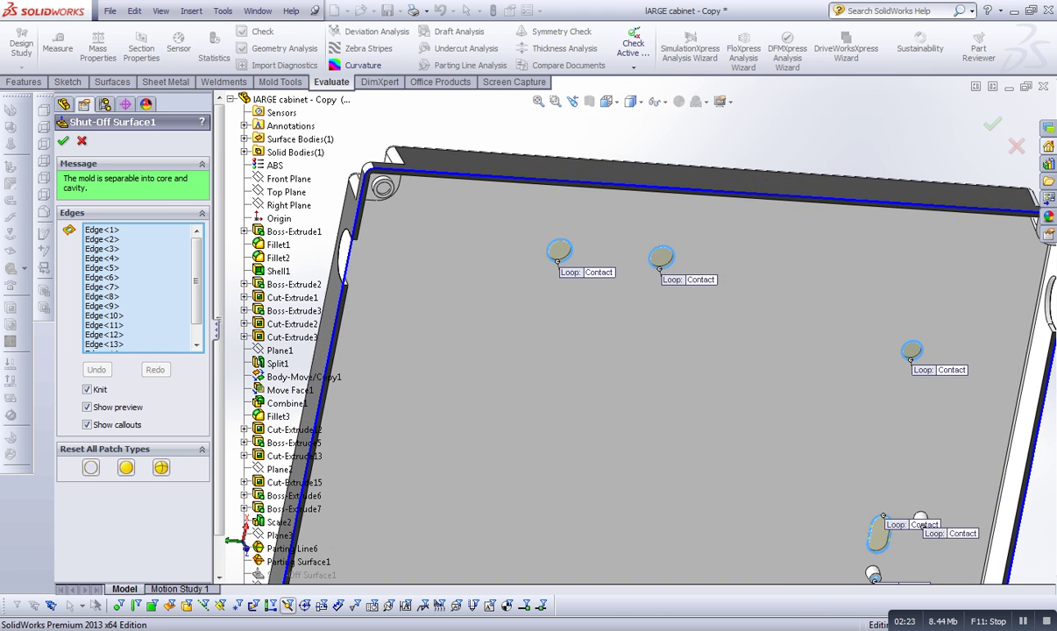
{"action": "middle_click_drag", "start_coordinate": [718, 267], "coordinate": [717, 268]}
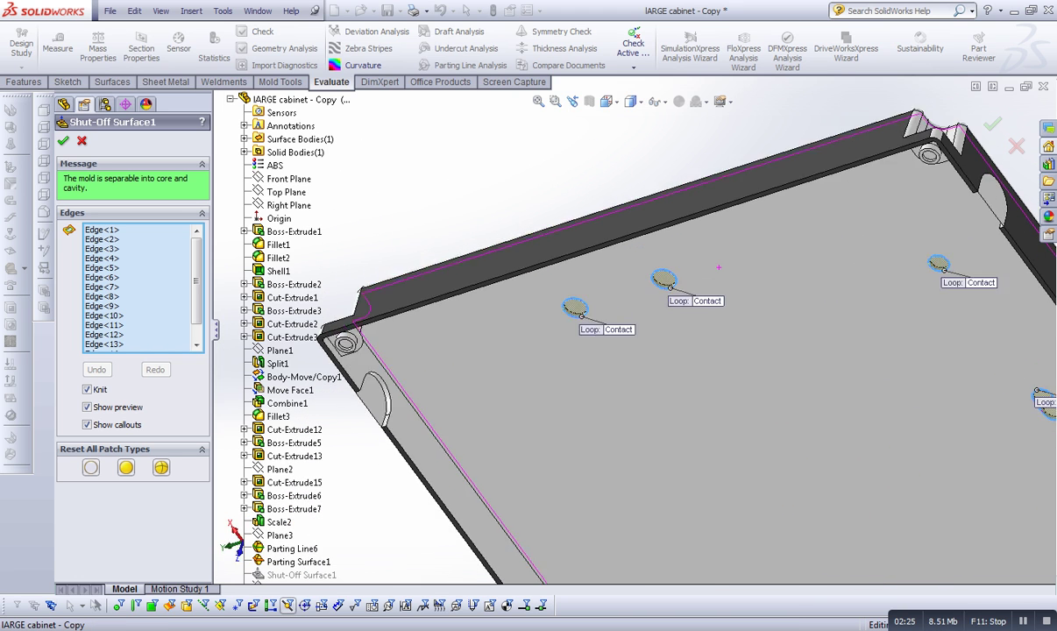
{"action": "scroll", "coordinate": [627, 334], "scroll_direction": "down", "scroll_amount": 4}
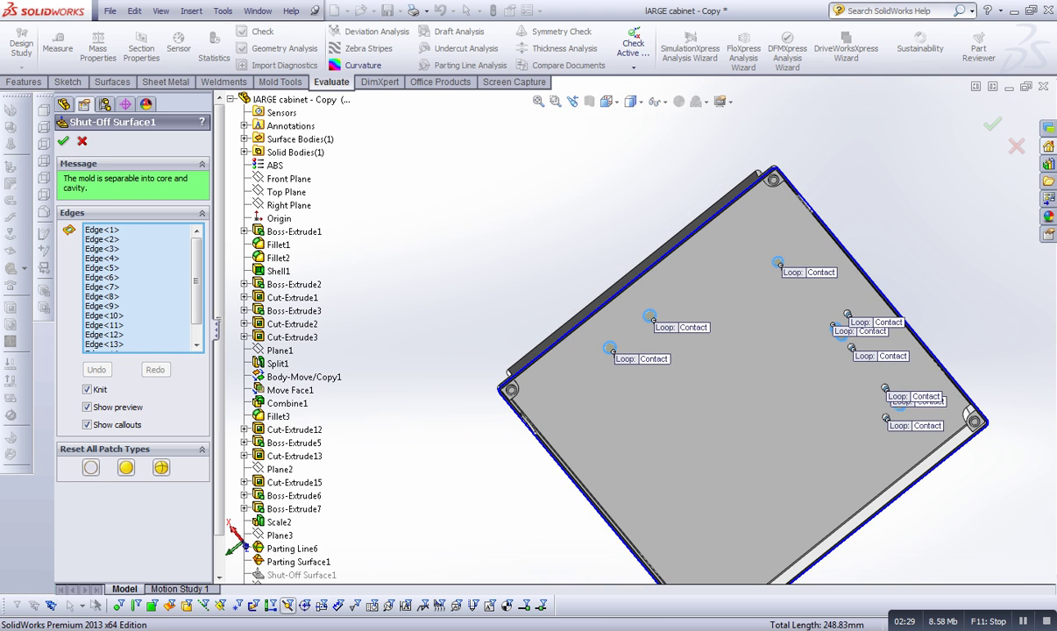
{"action": "left_click", "coordinate": [63, 140]}
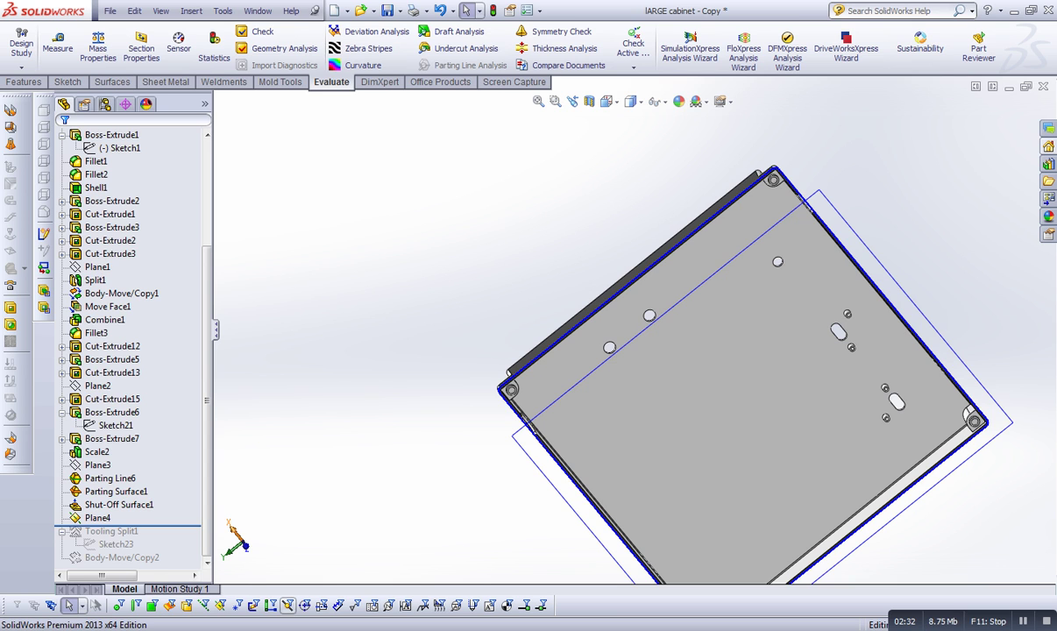
Roll the history forward to include Tooling Split1, accepting the temporary unabsorb of Sketch23.
{"action": "left_click_drag", "start_coordinate": [132, 526], "coordinate": [132, 538]}
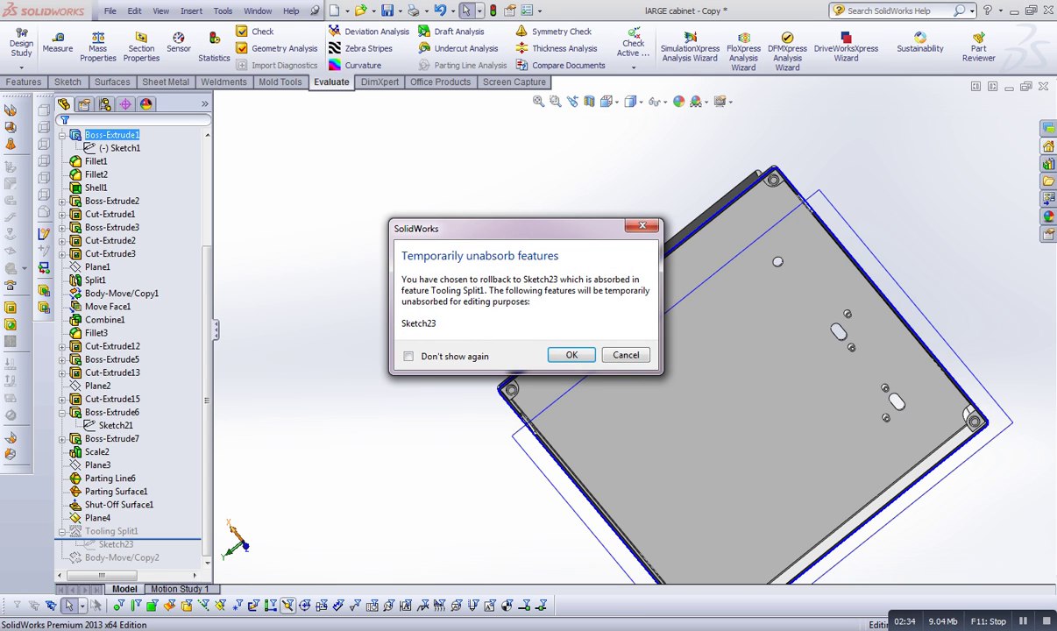
{"action": "key", "text": "Return"}
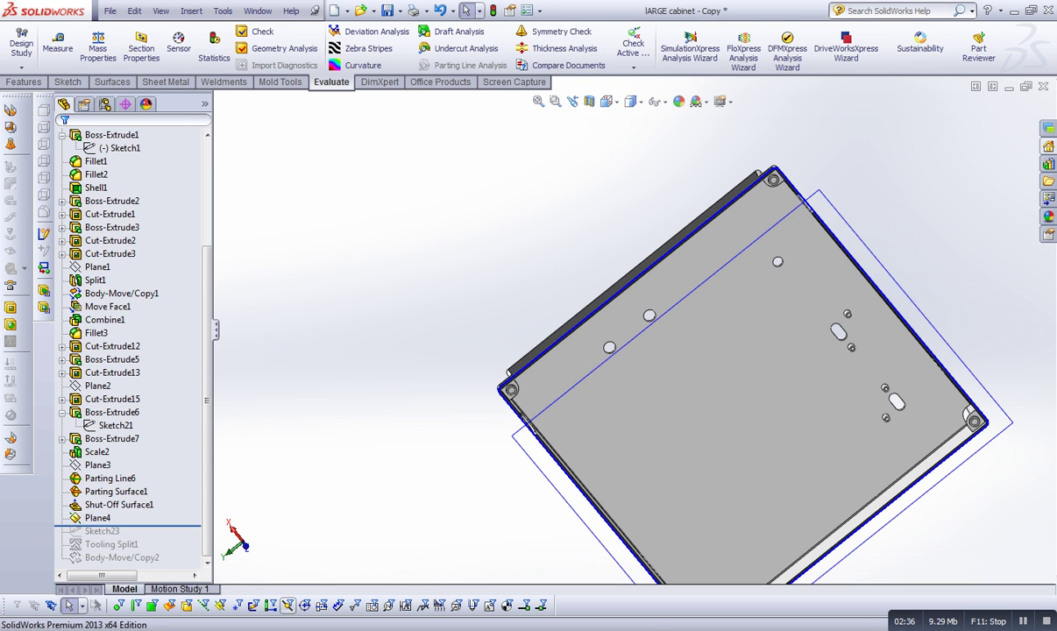
{"action": "left_click_drag", "start_coordinate": [131, 525], "coordinate": [132, 552]}
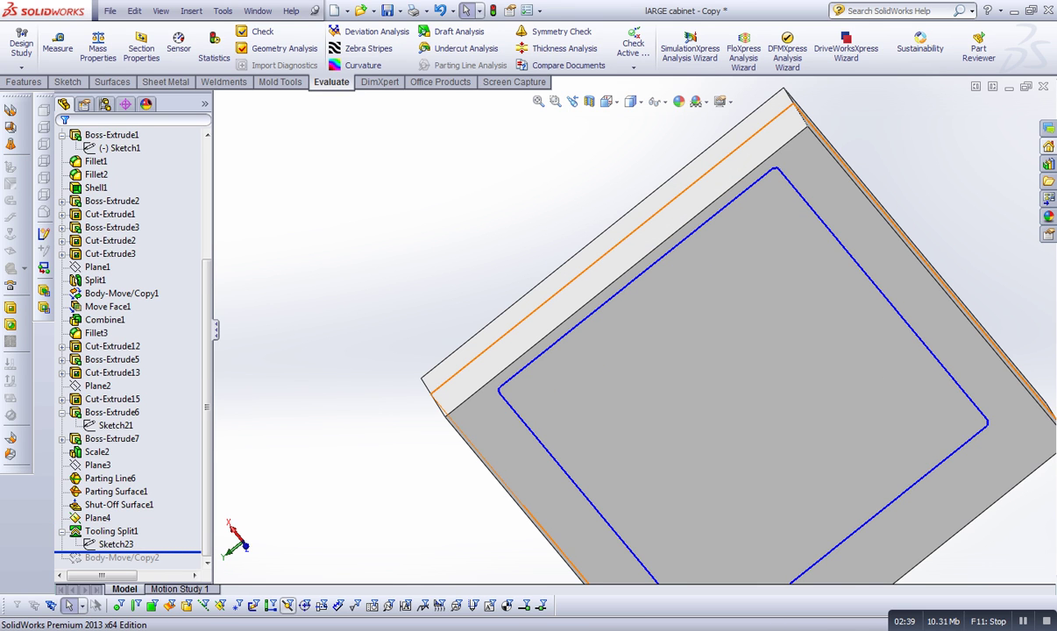
Check Sketch23's 52.50 and 39.80 margins against Parting Surface1, then exit to rebuild the tooling block.
{"action": "left_click", "coordinate": [115, 544]}
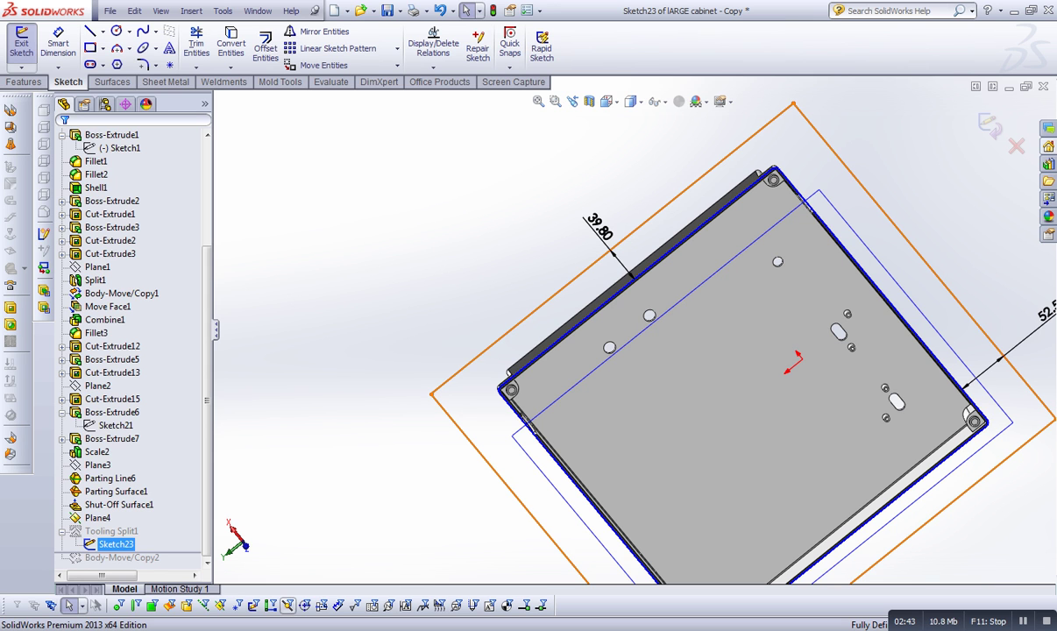
{"action": "key", "text": "Escape"}
{"action": "key", "text": "ctrl+7"}
{"action": "middle_click_drag", "start_coordinate": [700, 395], "coordinate": [718, 420]}
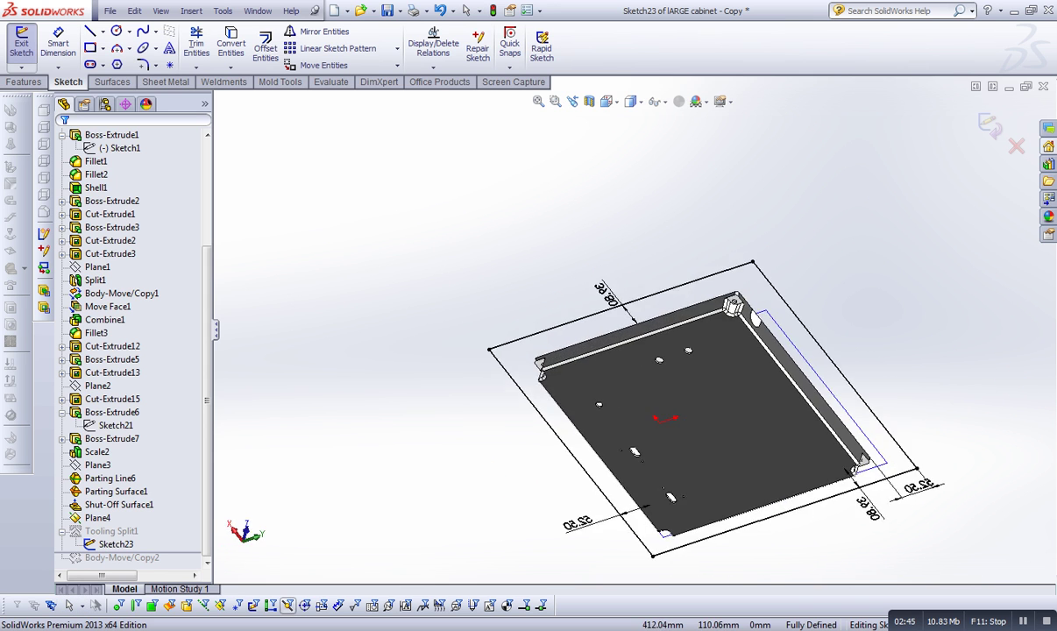
{"action": "key", "text": "Escape"}
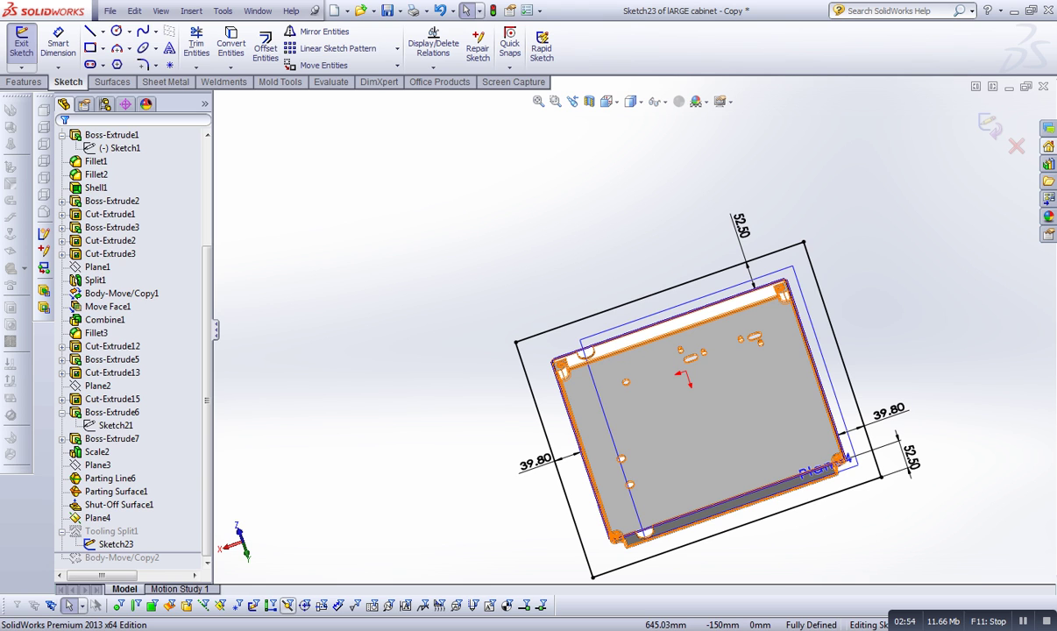
{"action": "left_click", "coordinate": [116, 490]}
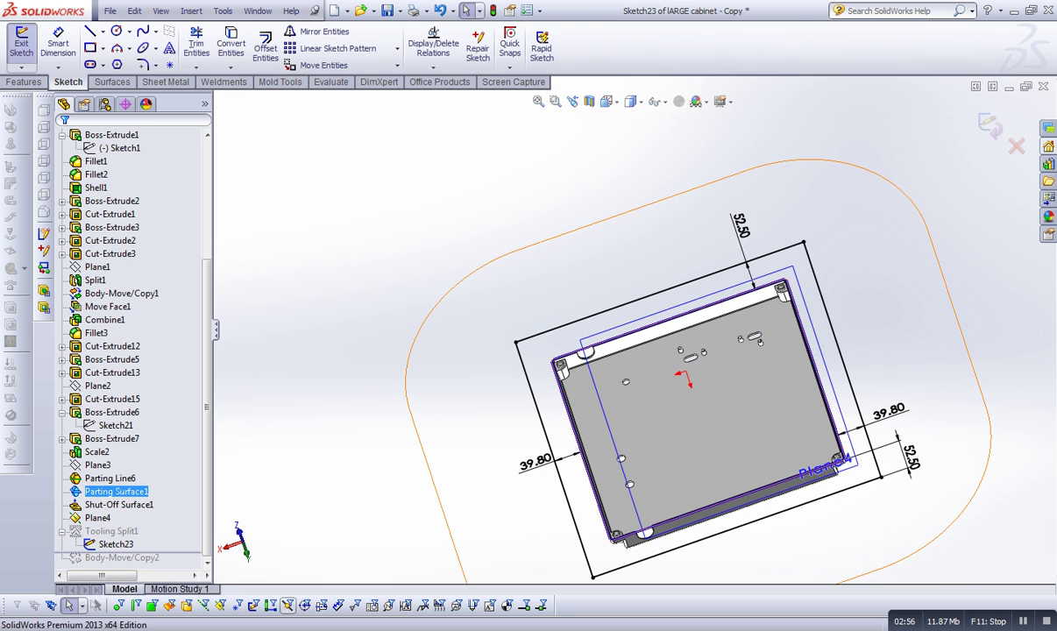
{"action": "key", "text": "ctrl+b"}
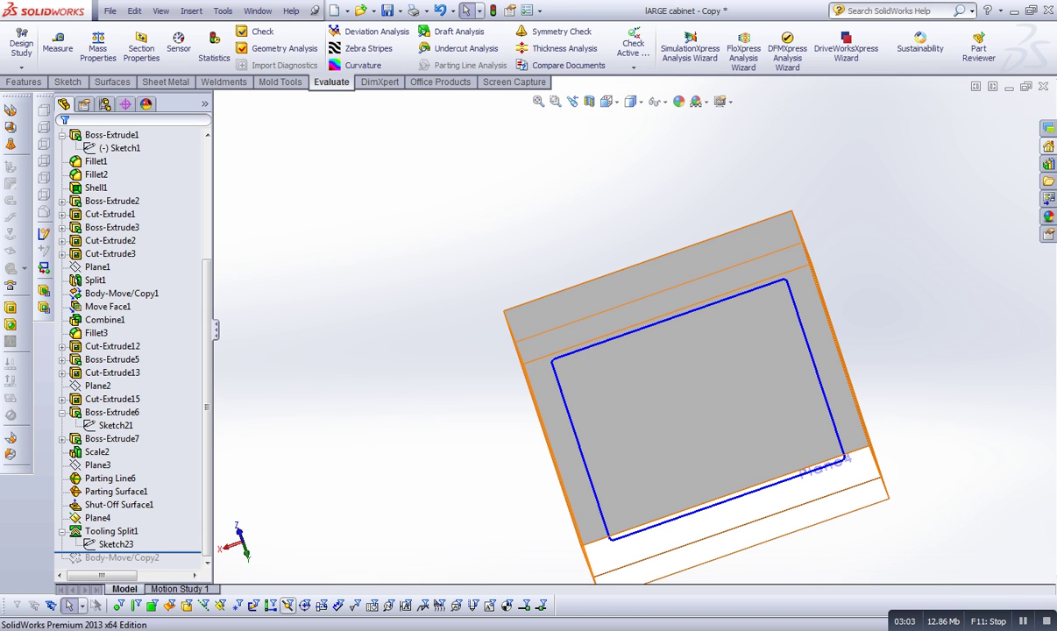
{"action": "left_click", "coordinate": [111, 531]}
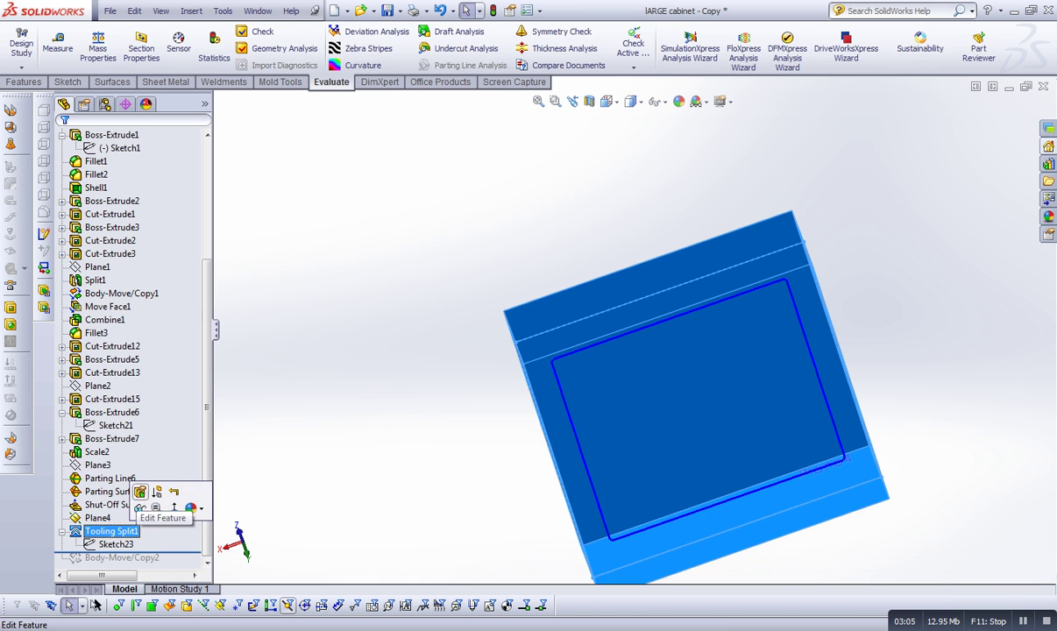
{"action": "left_click", "coordinate": [140, 492]}
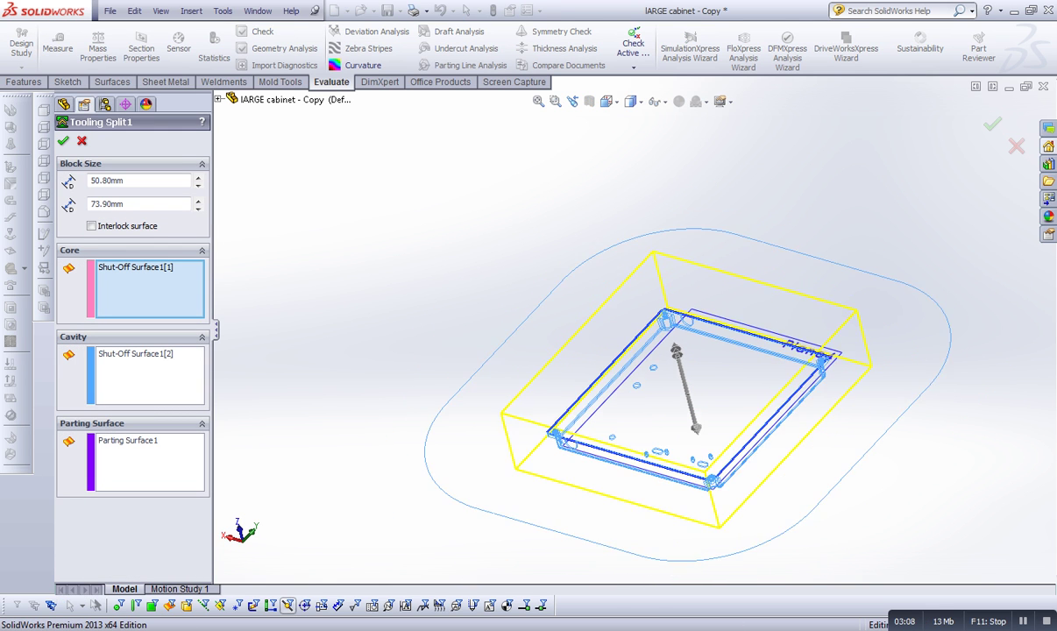
{"action": "middle_click_drag", "start_coordinate": [666, 377], "coordinate": [719, 350]}
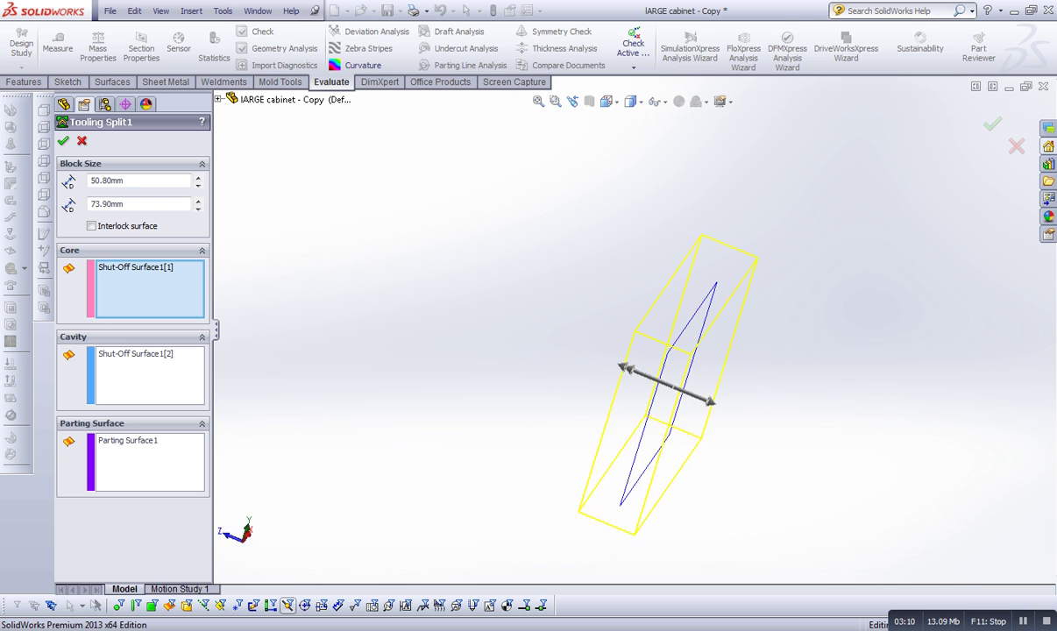
{"action": "middle_click_drag", "start_coordinate": [666, 377], "coordinate": [701, 412]}
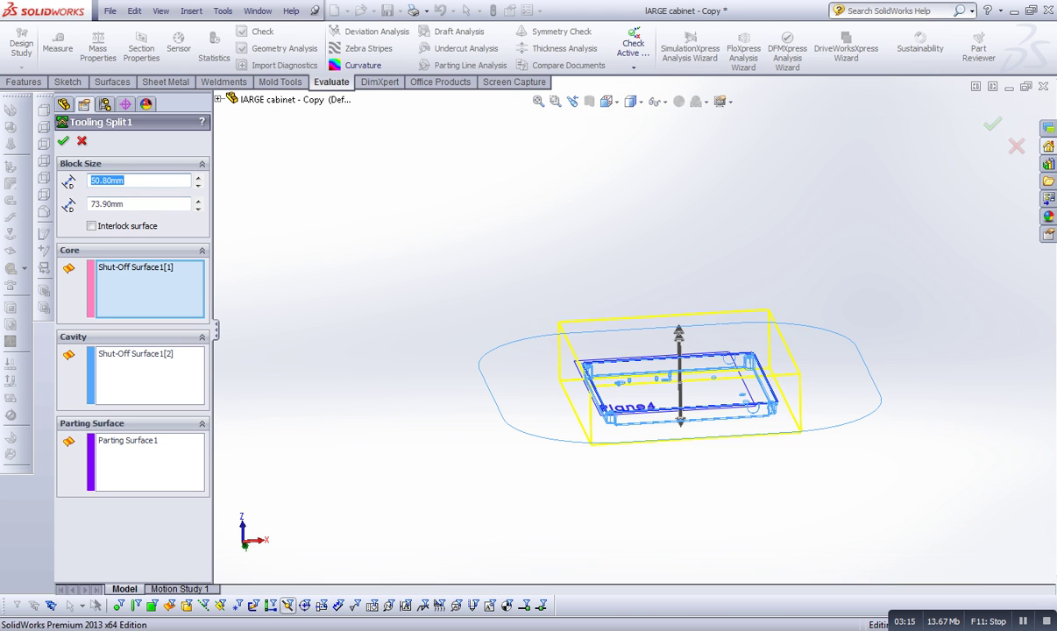
{"action": "key", "text": "Tab"}
{"action": "key", "text": "Tab"}
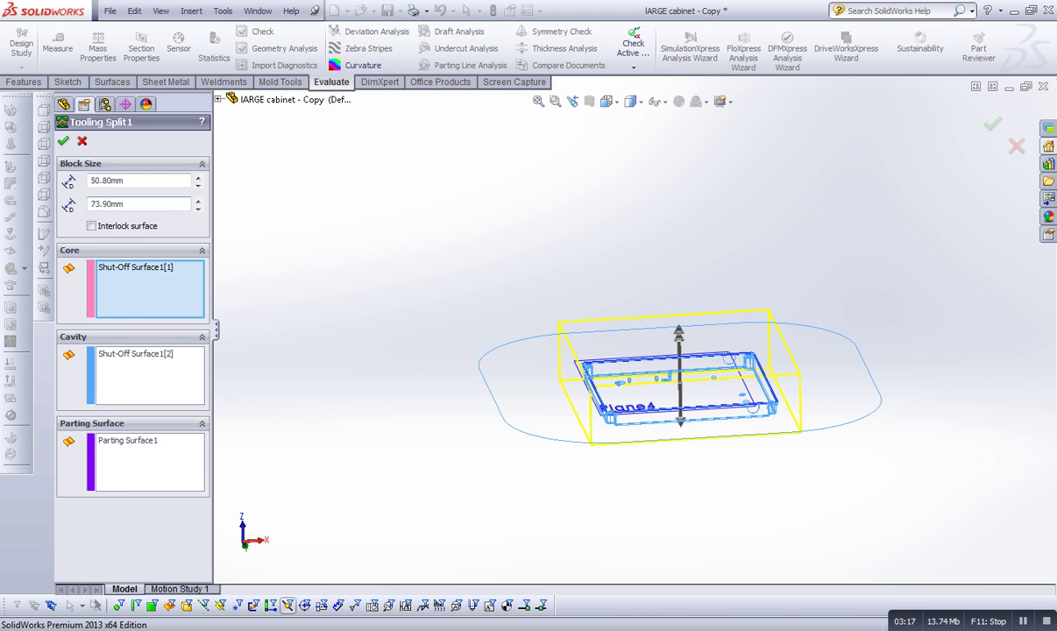
{"action": "key", "text": "Return"}
{"action": "key", "text": "Up"}
{"action": "key", "text": "Up"}
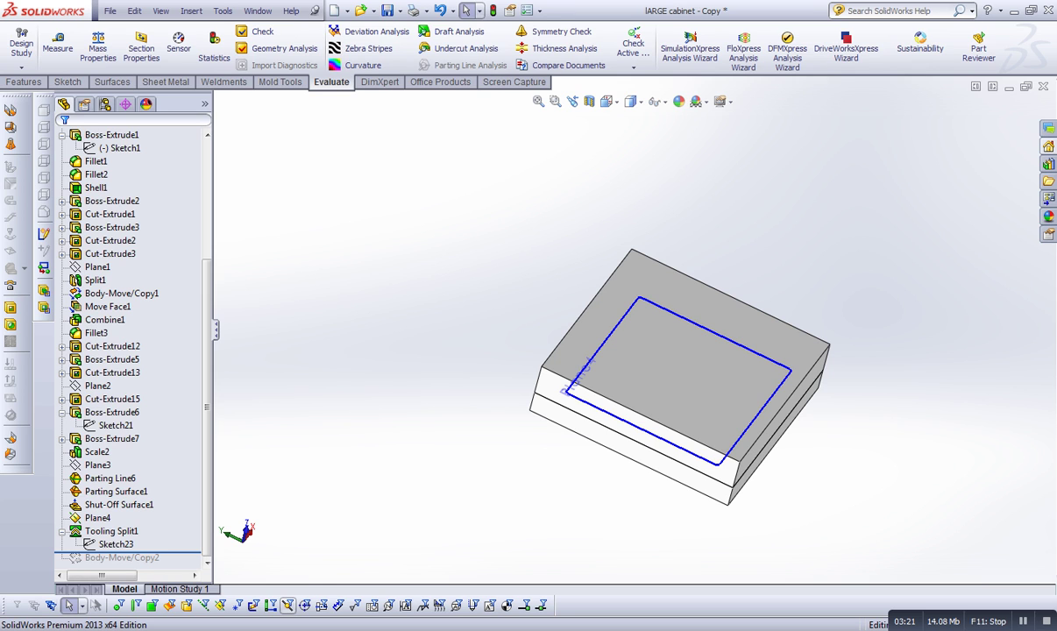
Roll forward to include Body-Move/Copy2 and orbit to inspect the separated core, cavity and cabinet pocket.
{"action": "key", "text": "Down"}
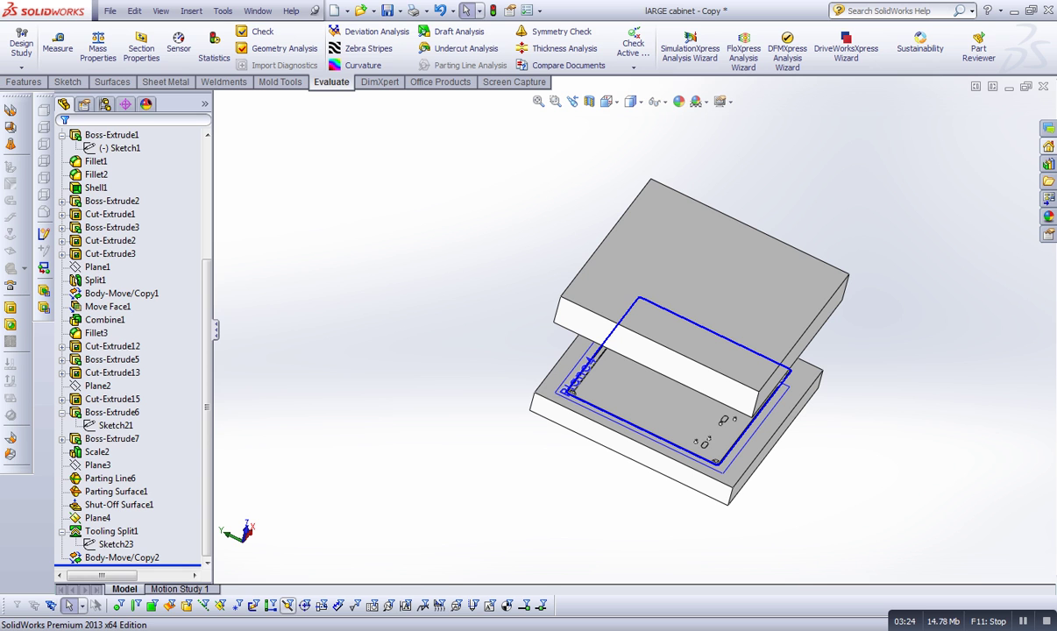
{"action": "mouse_move", "coordinate": [683, 342]}
{"action": "middle_mouse_down"}
{"action": "mouse_move", "coordinate": [719, 360]}
{"action": "mouse_move", "coordinate": [701, 351]}
{"action": "mouse_move", "coordinate": [693, 359]}
{"action": "middle_mouse_up"}
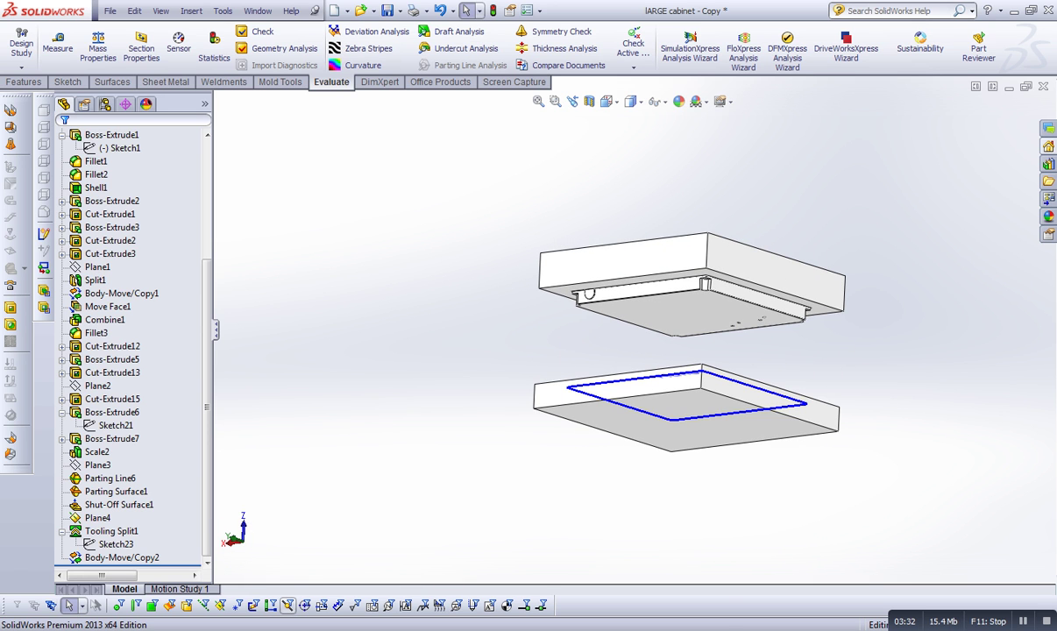
{"action": "middle_click_drag", "start_coordinate": [683, 351], "coordinate": [692, 359]}
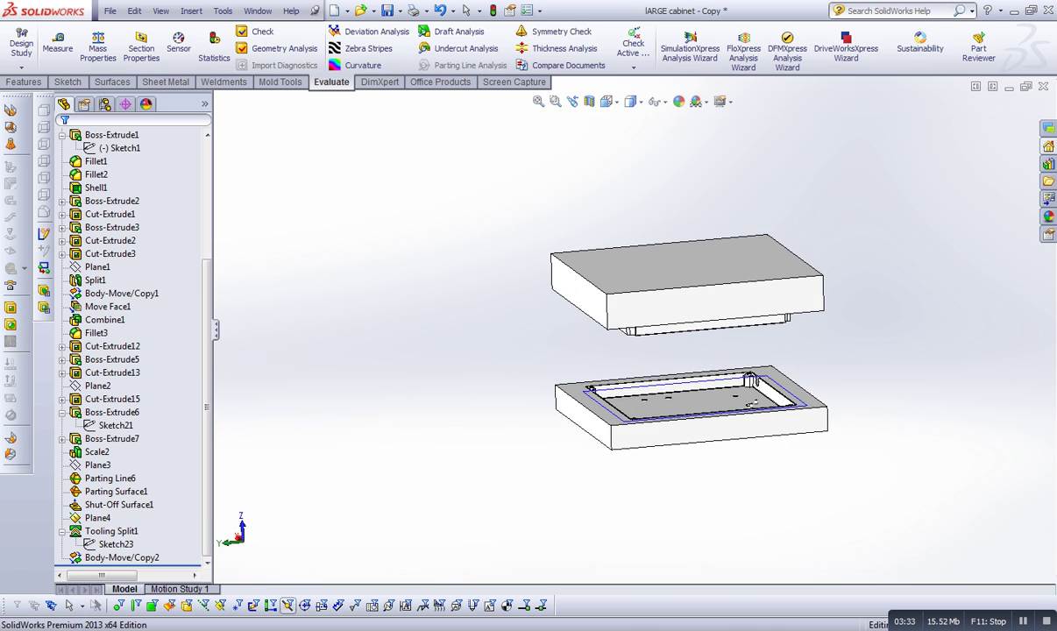